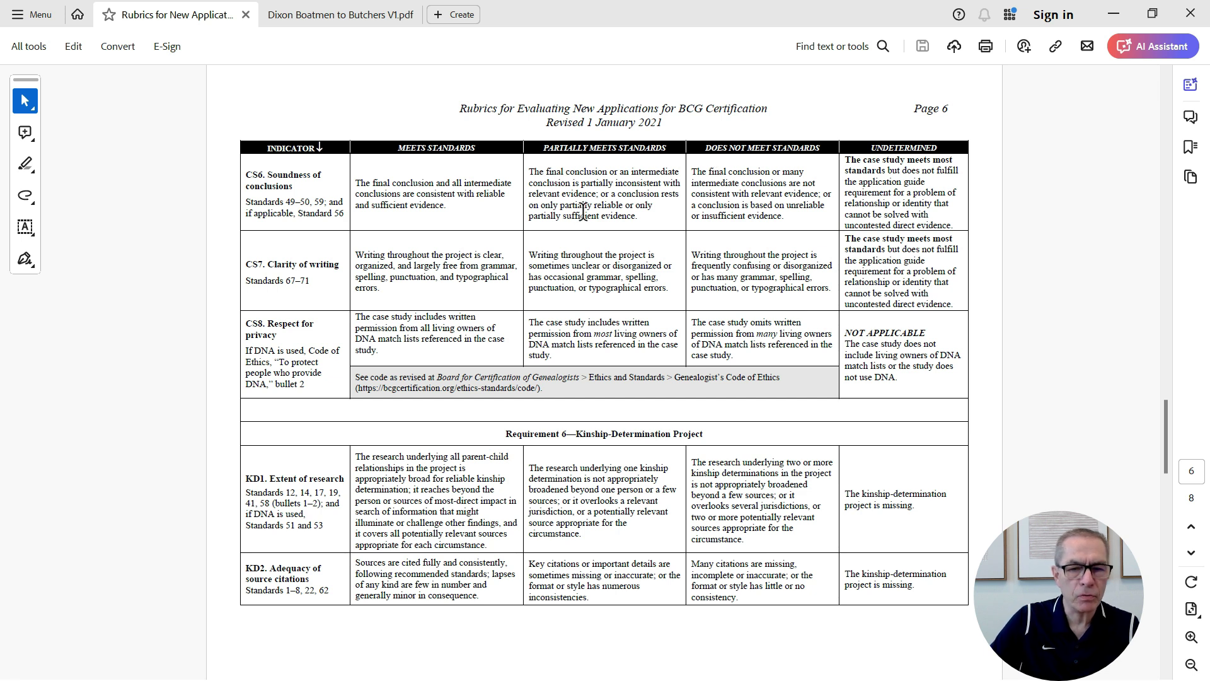
Page the rubrics PDF from page 1 to page 7 (KD3–KD10), selecting the Requirement 6 heading on the way
key("Home")
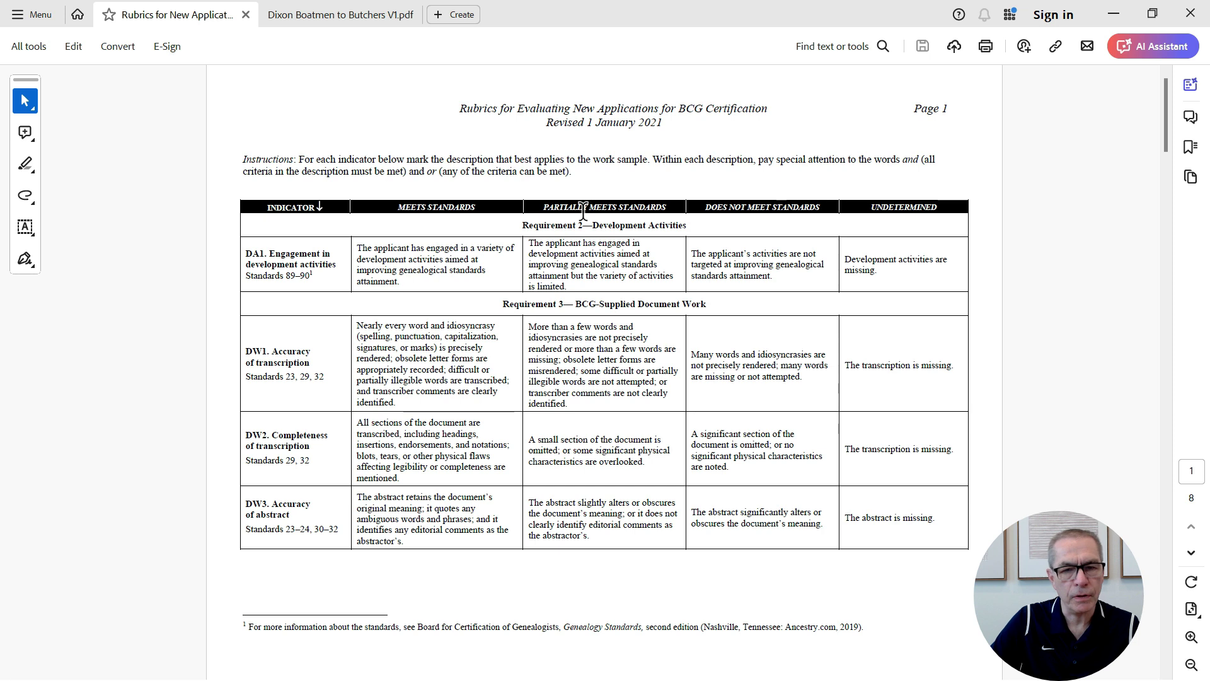
key("Page_Down")
key("Page_Down")
key("Page_Down")
key("Page_Down")
key("Page_Down")
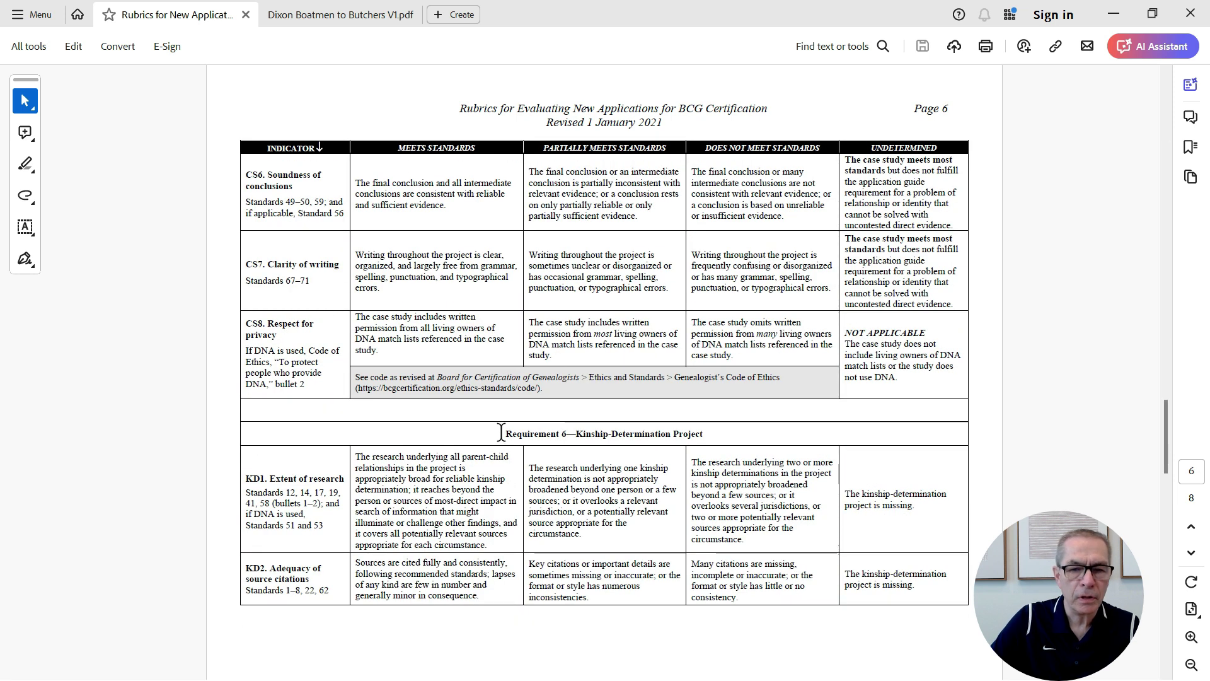
left_click_drag(498, 435, 674, 433)
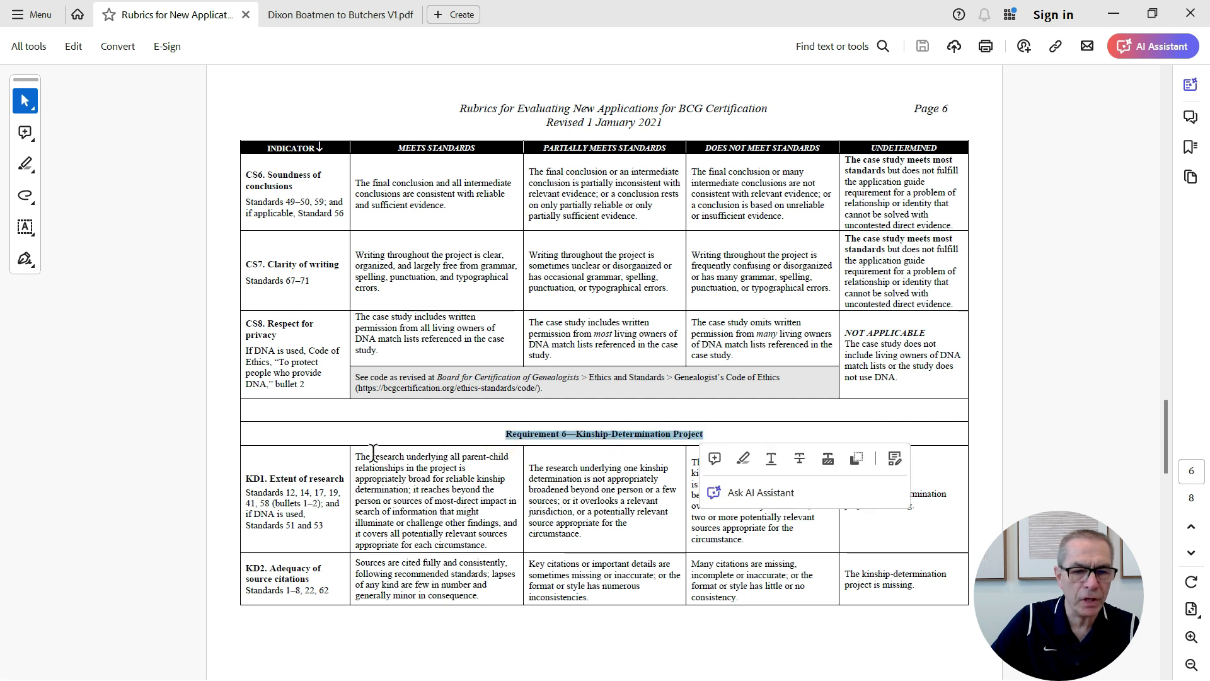
key("Page_Down")
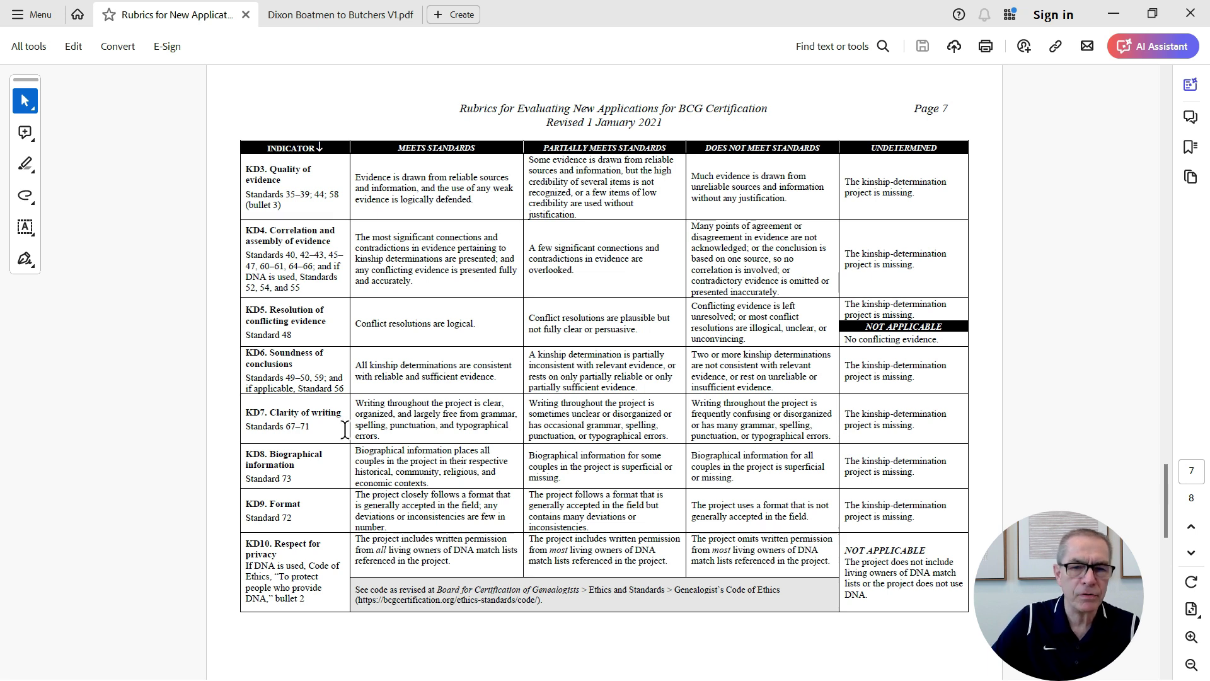
scroll(344, 429, "up", 2)
scroll(344, 429, "down", 2)
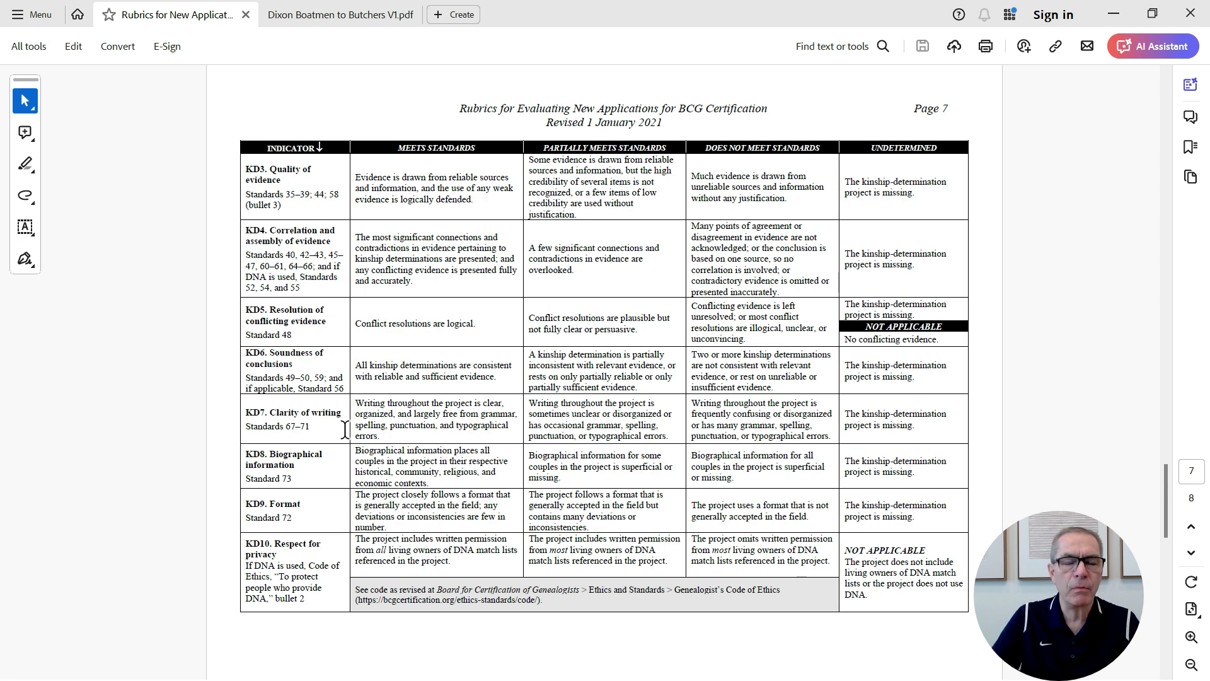
Switch to Dixon Boatmen to Butchers V1.pdf and read pages 1–4 with their footnotes
left_click(332, 9)
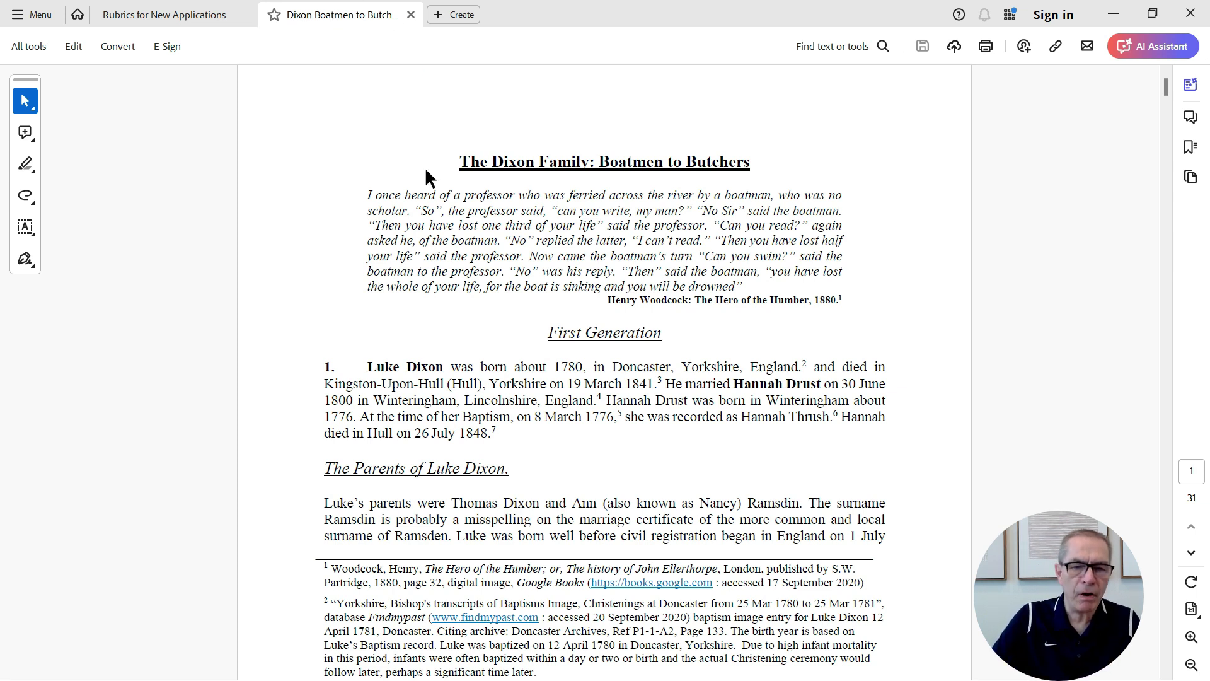
scroll(425, 168, "down", 2)
scroll(425, 186, "down", 4)
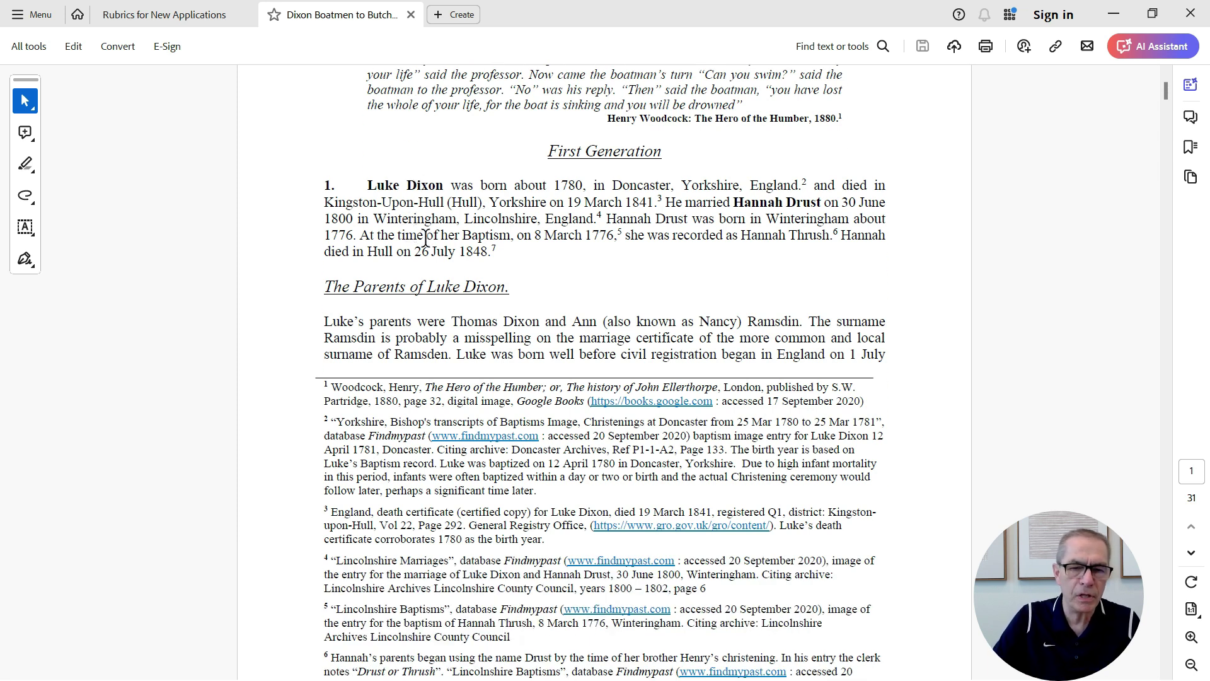
scroll(435, 240, "down", 15)
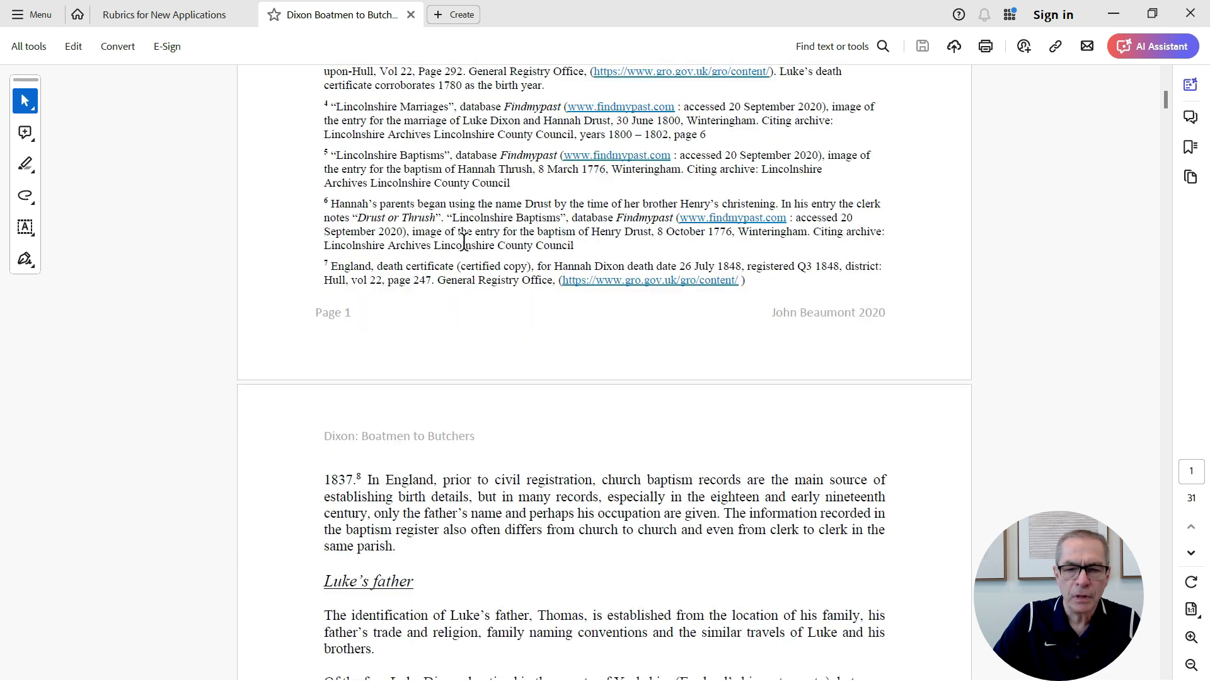
scroll(463, 241, "down", 20)
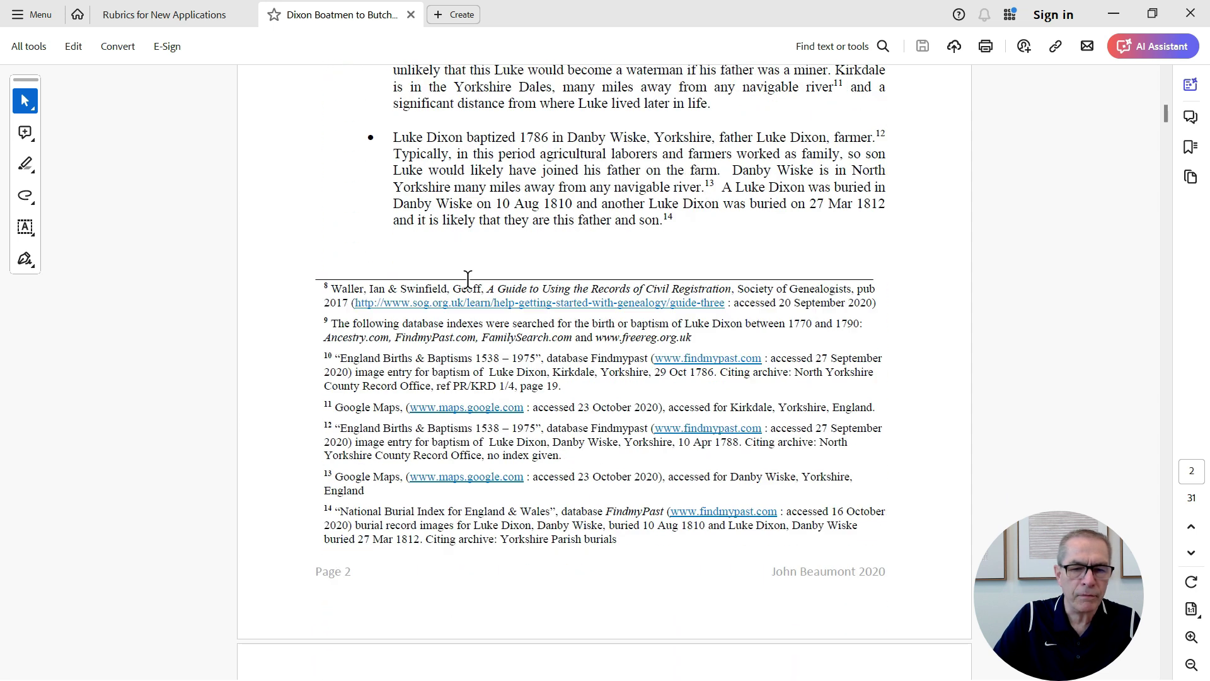
scroll(467, 278, "down", 13)
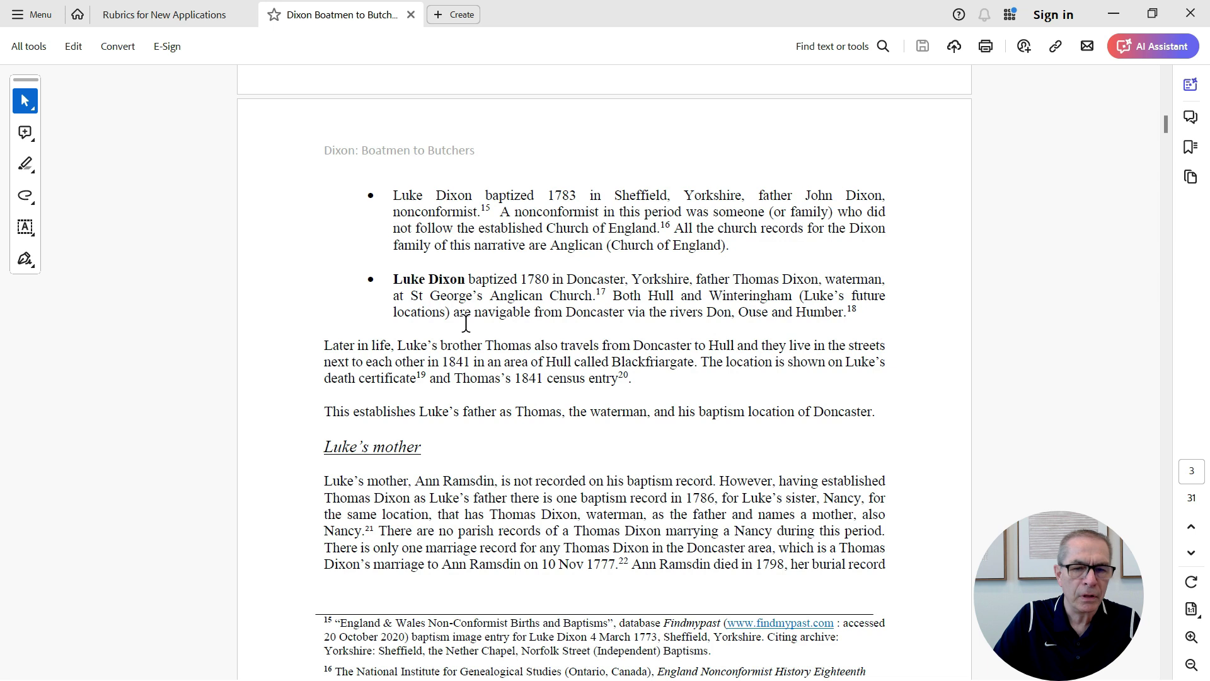
scroll(466, 324, "down", 18)
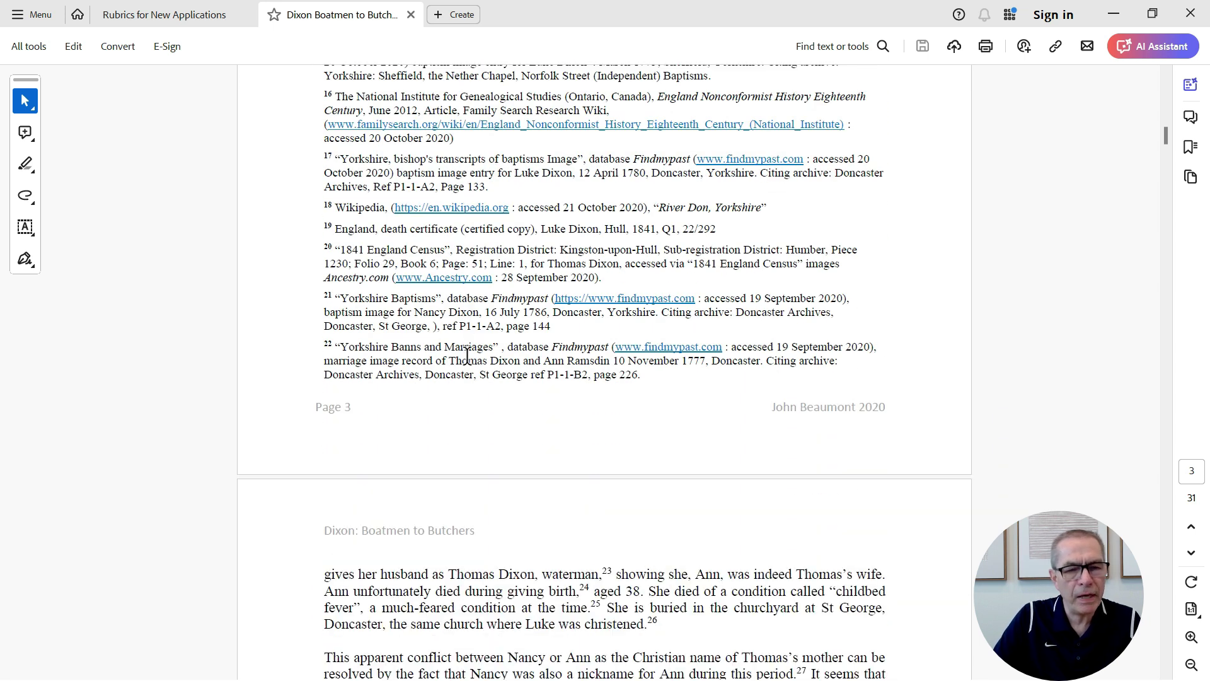
scroll(466, 357, "down", 10)
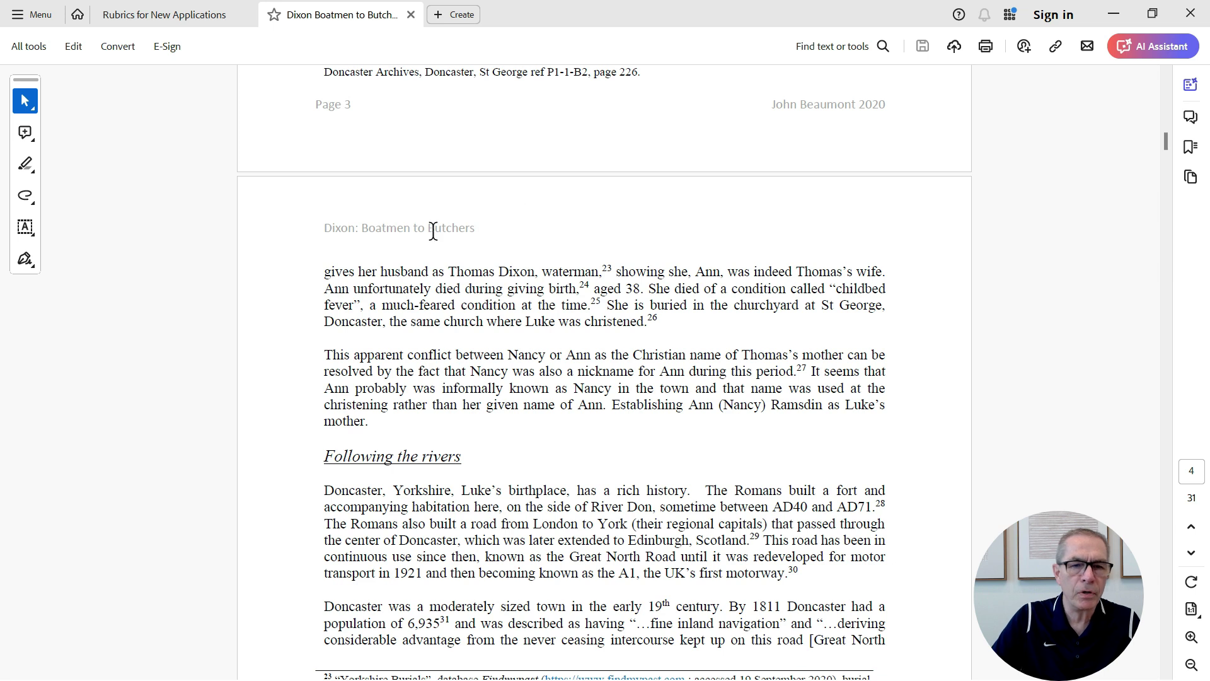
Glance back at the rubrics, then return the Dixon report to its opening page
left_click(161, 14)
scroll(587, 413, "up", 3)
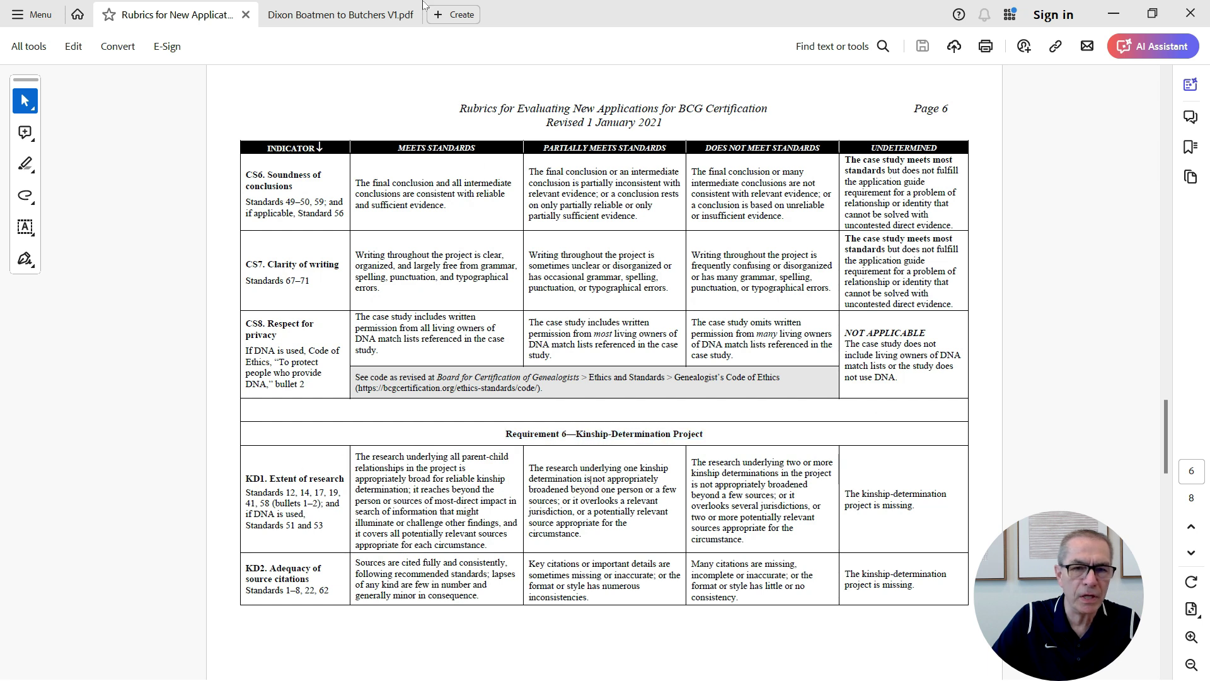
left_click(352, 18)
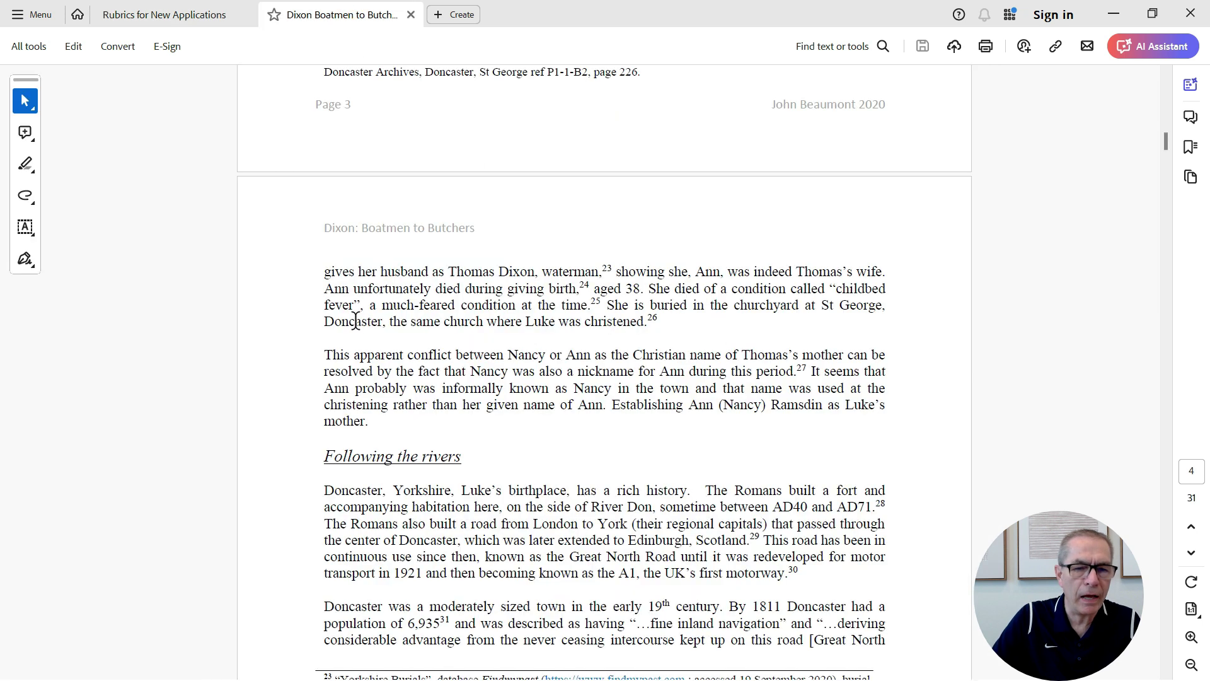
scroll(356, 321, "up", 3)
scroll(356, 324, "up", 15)
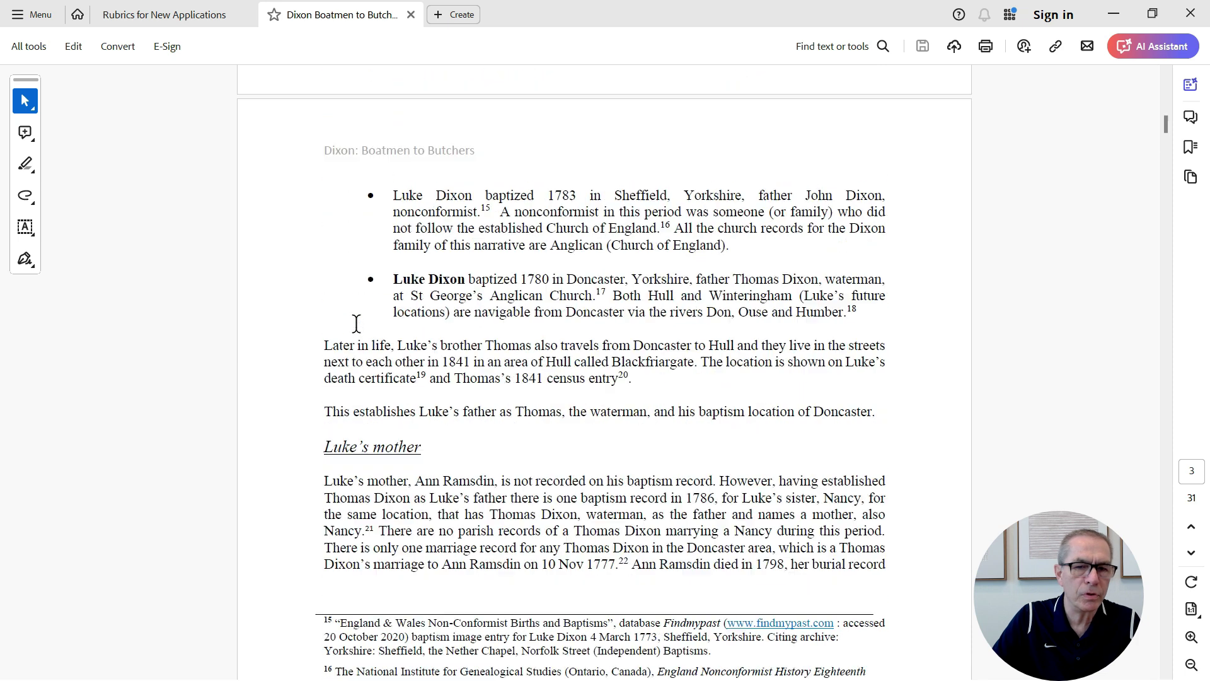
scroll(356, 323, "up", 15)
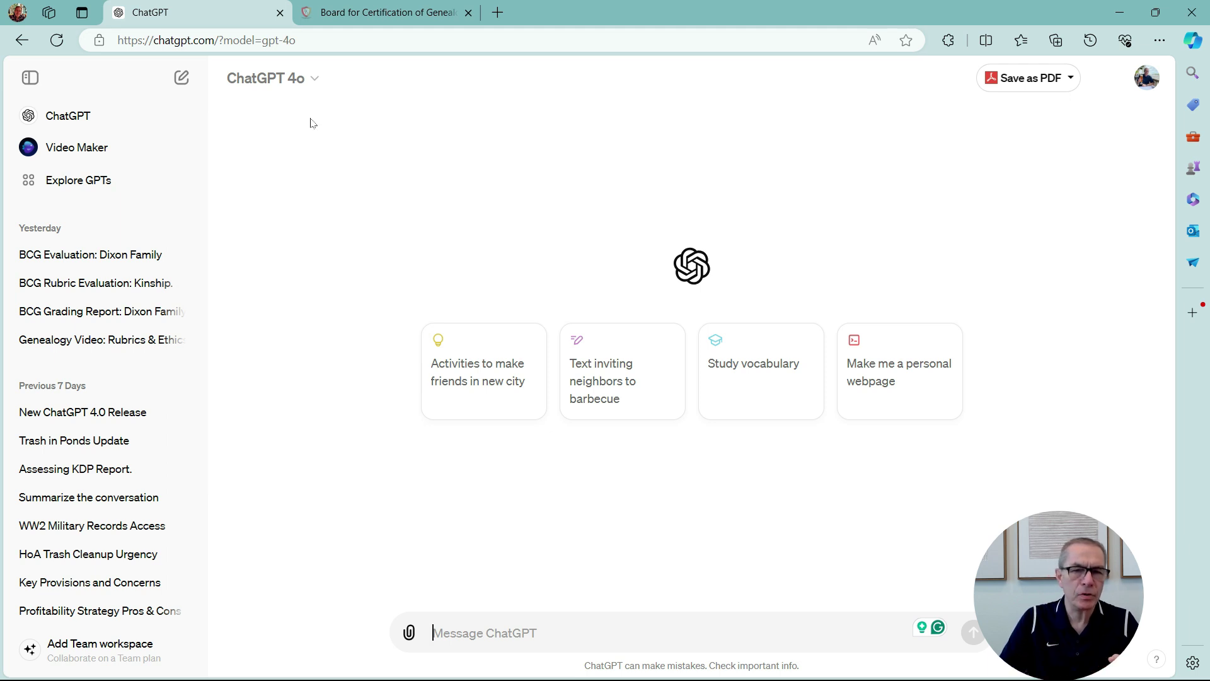
Confirm GPT-4o in the model list, then bring up the file chooser from the paperclip
left_click(321, 87)
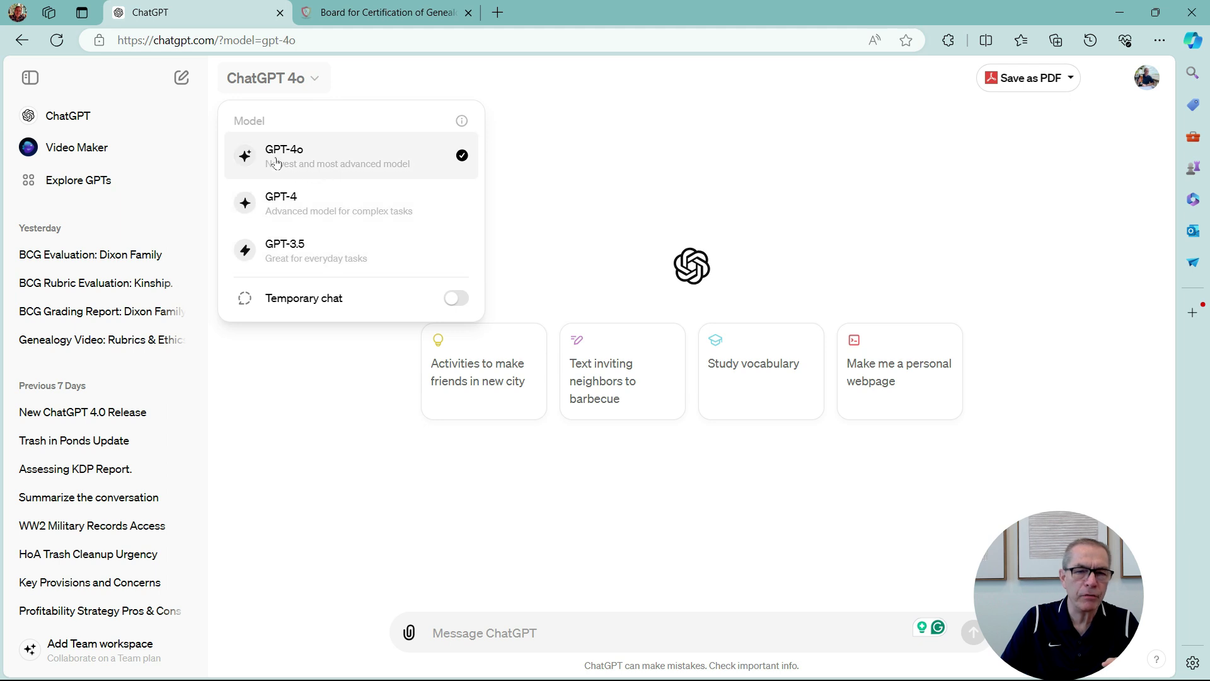
left_click(599, 183)
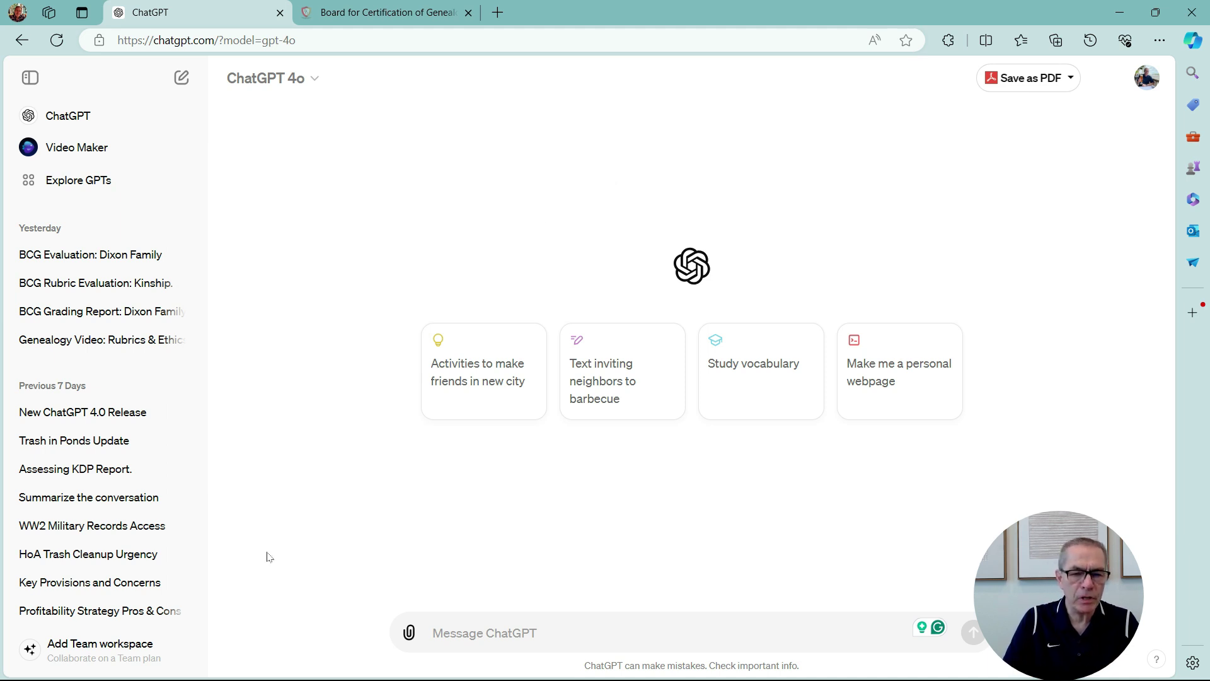
left_click(409, 636)
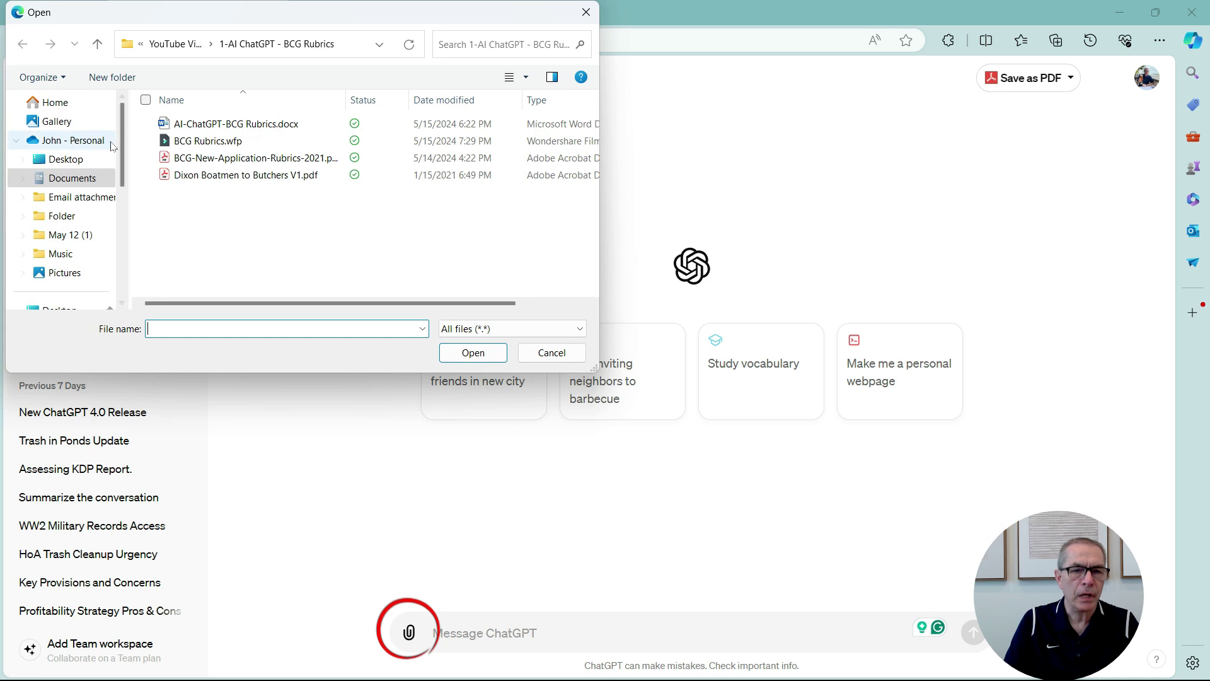
Attach BCG-New-Application-Rubrics-2021.pdf and Dixon Boatmen to Butchers V1.pdf together from the 1-AI ChatGPT - BCG Rubrics folder
left_click(152, 158)
left_click(152, 175)
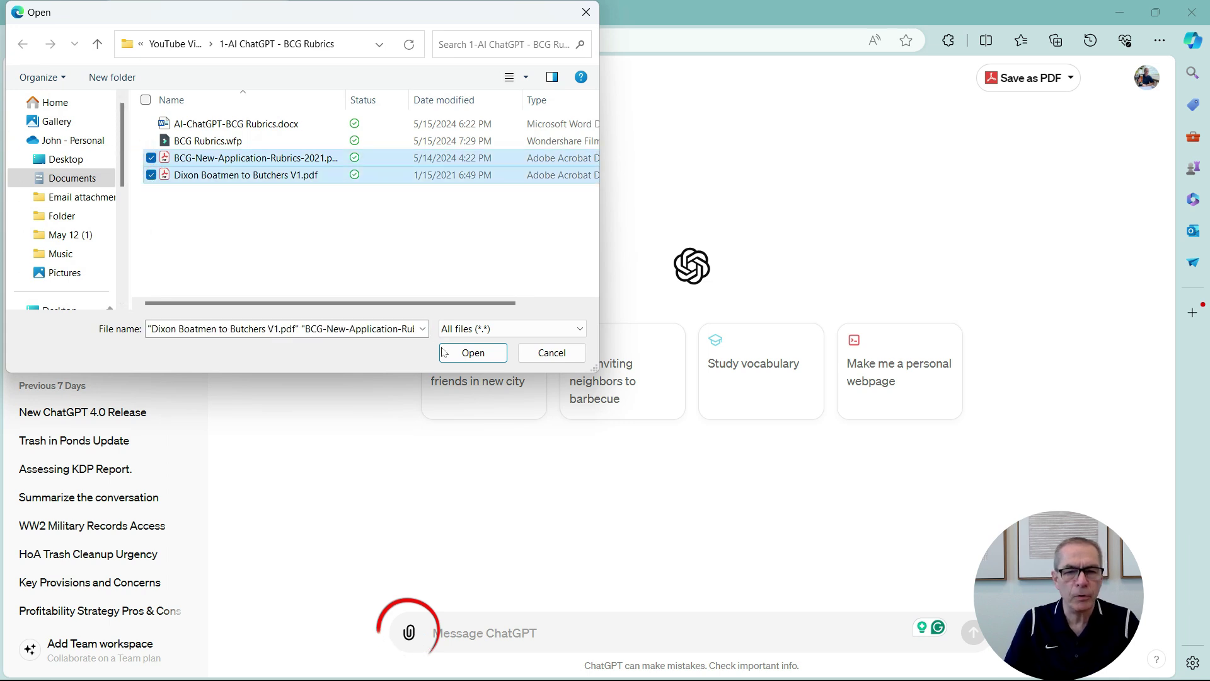
left_click(473, 351)
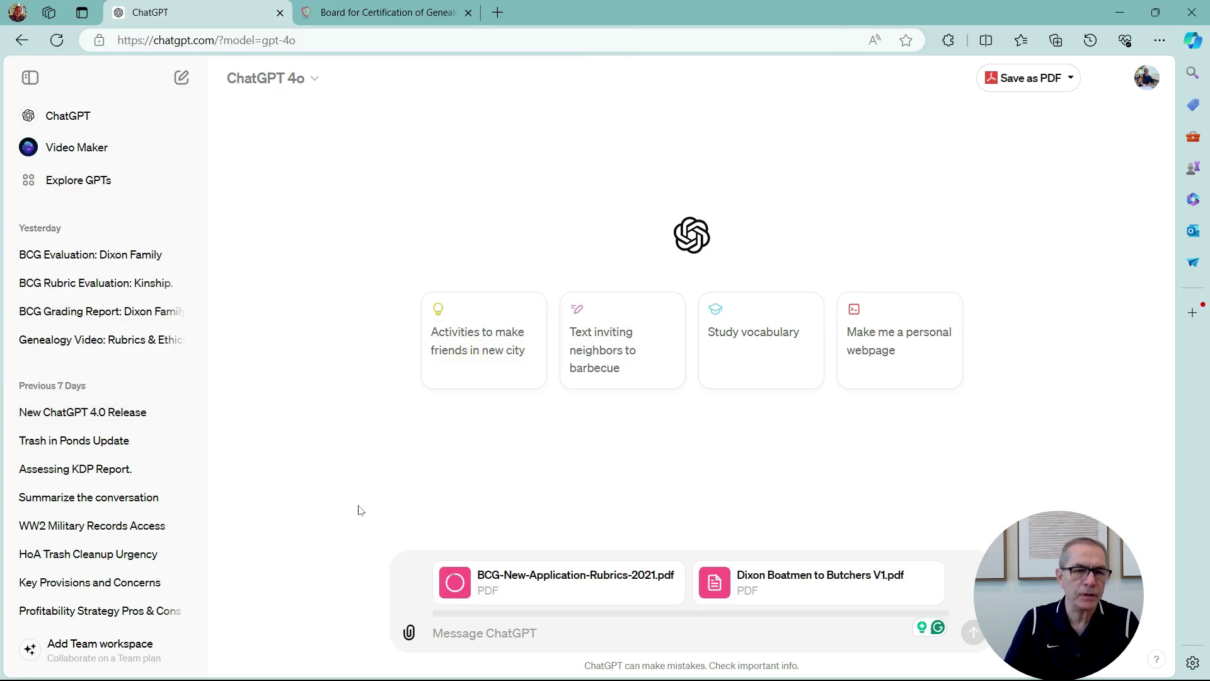
Open the BCG Rubric Evaluation chat with the sidebar hidden, scrolled up to the original two-PDF prompt
left_click(100, 285)
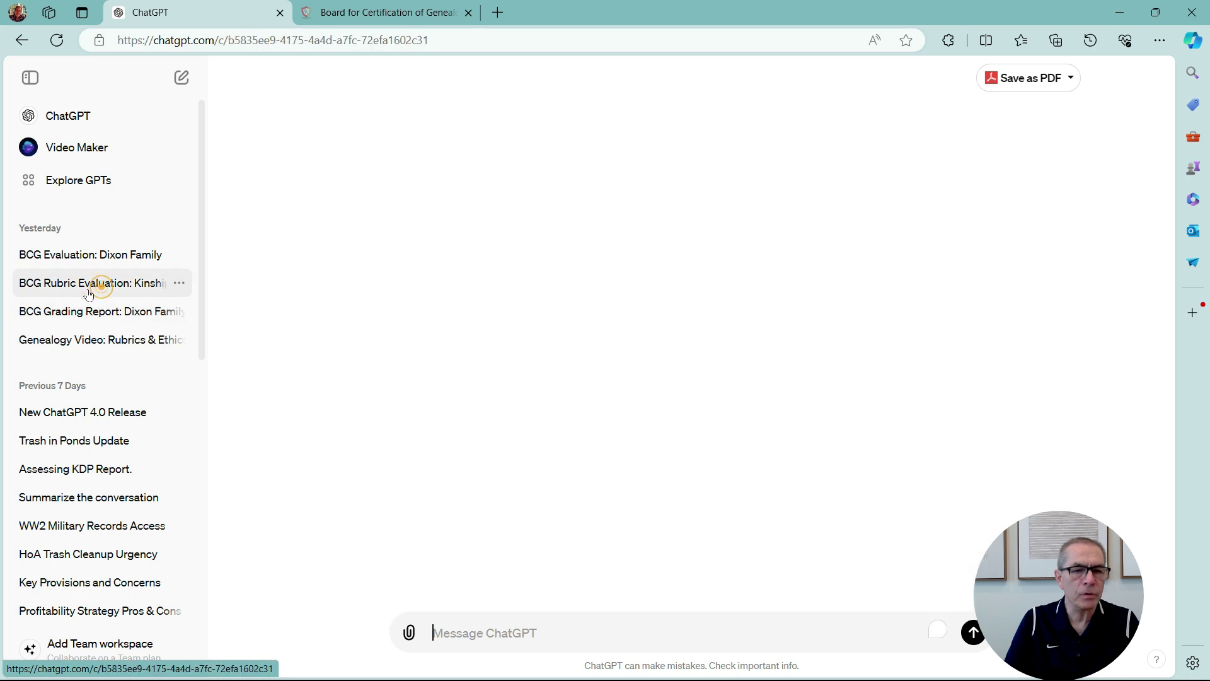
left_click(29, 76)
scroll(248, 267, "up", 6)
scroll(249, 269, "up", 20)
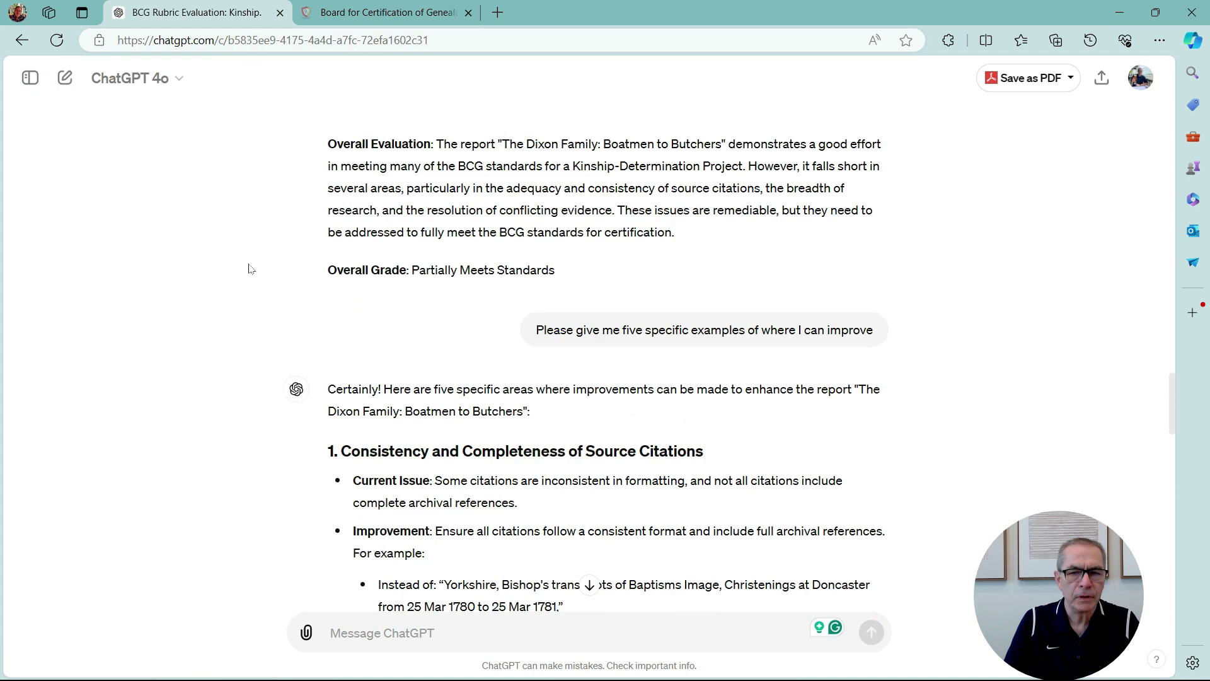
scroll(250, 269, "up", 3)
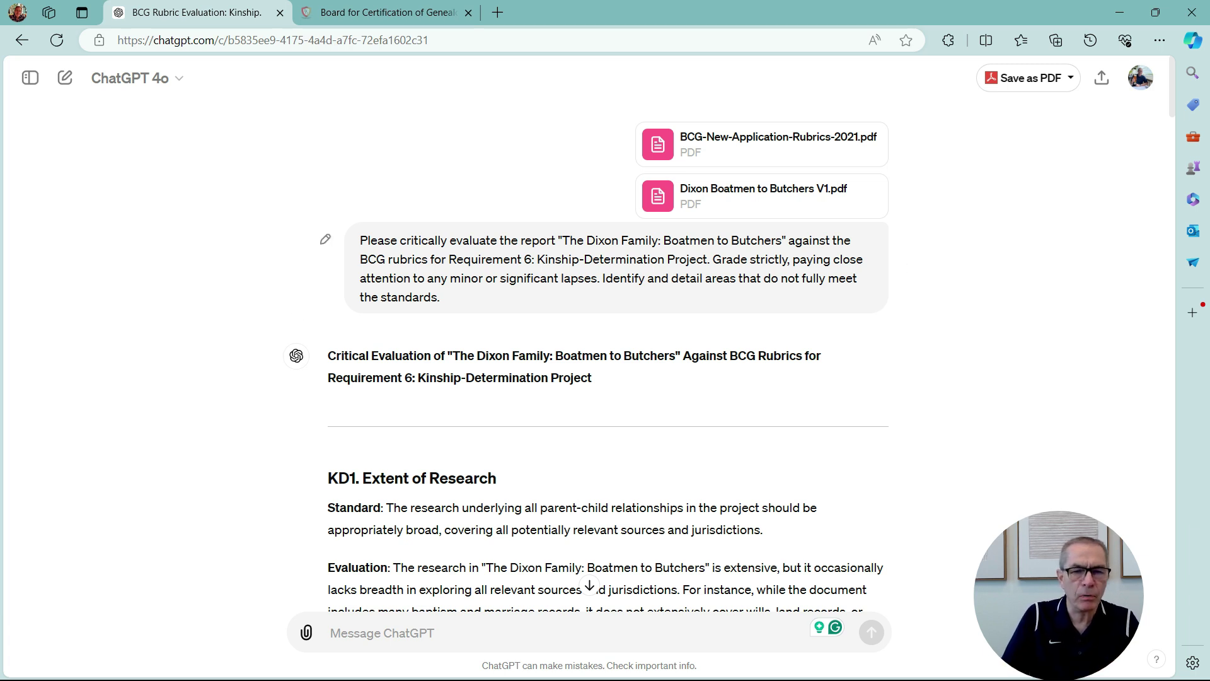
Select the KD1 Evaluation paragraph, then the KD2 passage on inconsistent Findmypast and Google Books citations
scroll(241, 331, "down", 1)
scroll(241, 331, "down", 4)
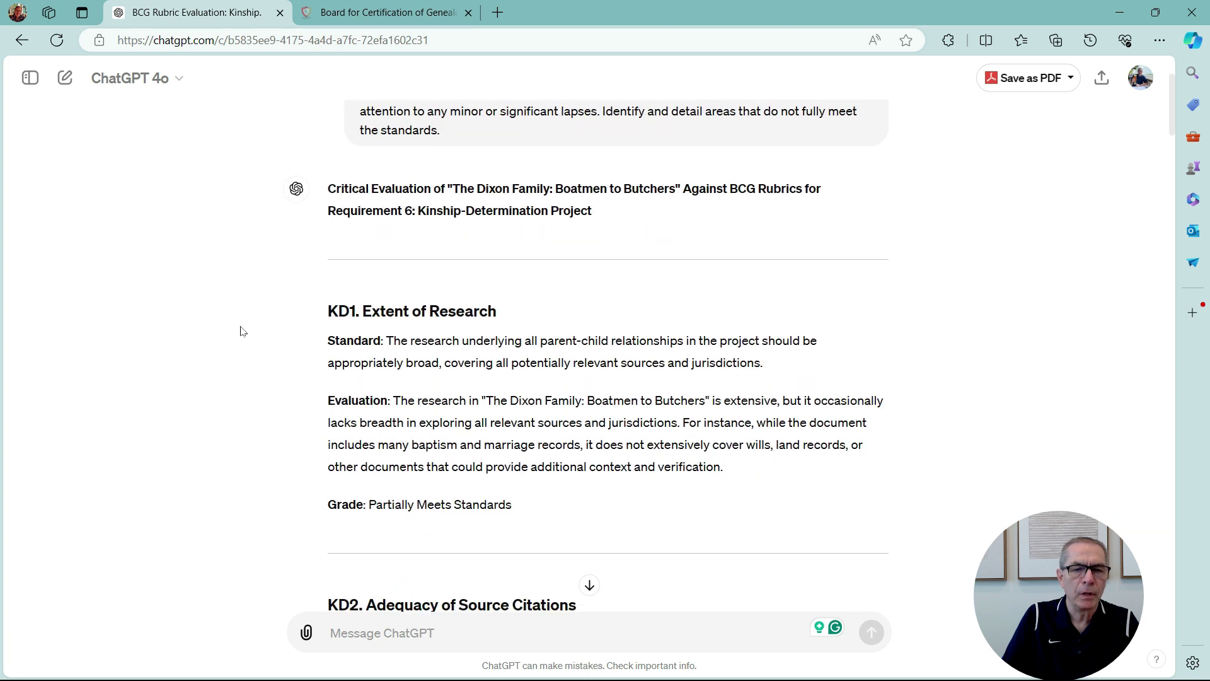
scroll(300, 267, "down", 5)
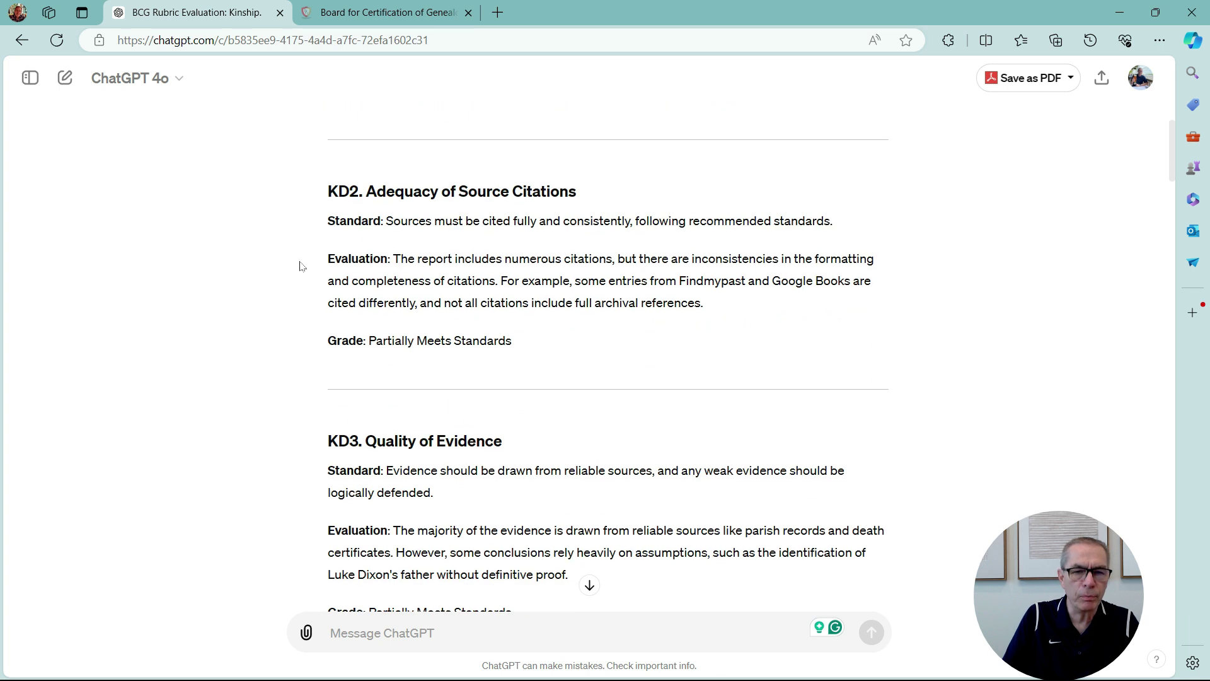
scroll(300, 266, "down", 10)
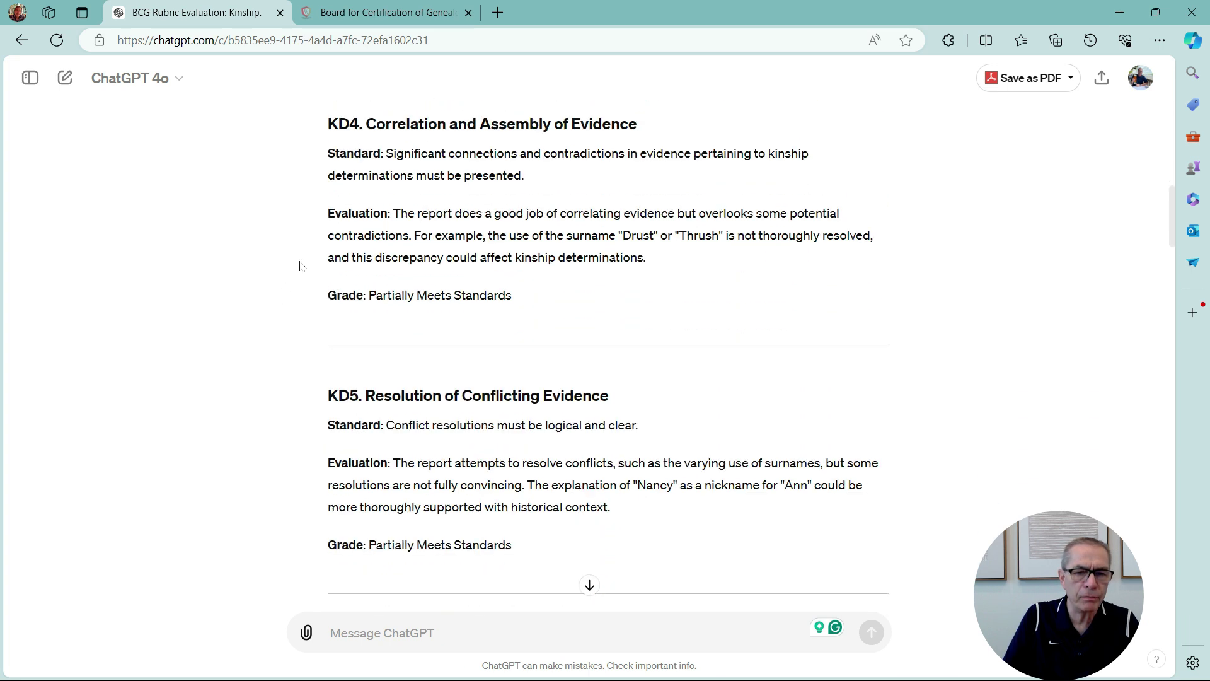
scroll(300, 266, "down", 2)
scroll(300, 266, "up", 20)
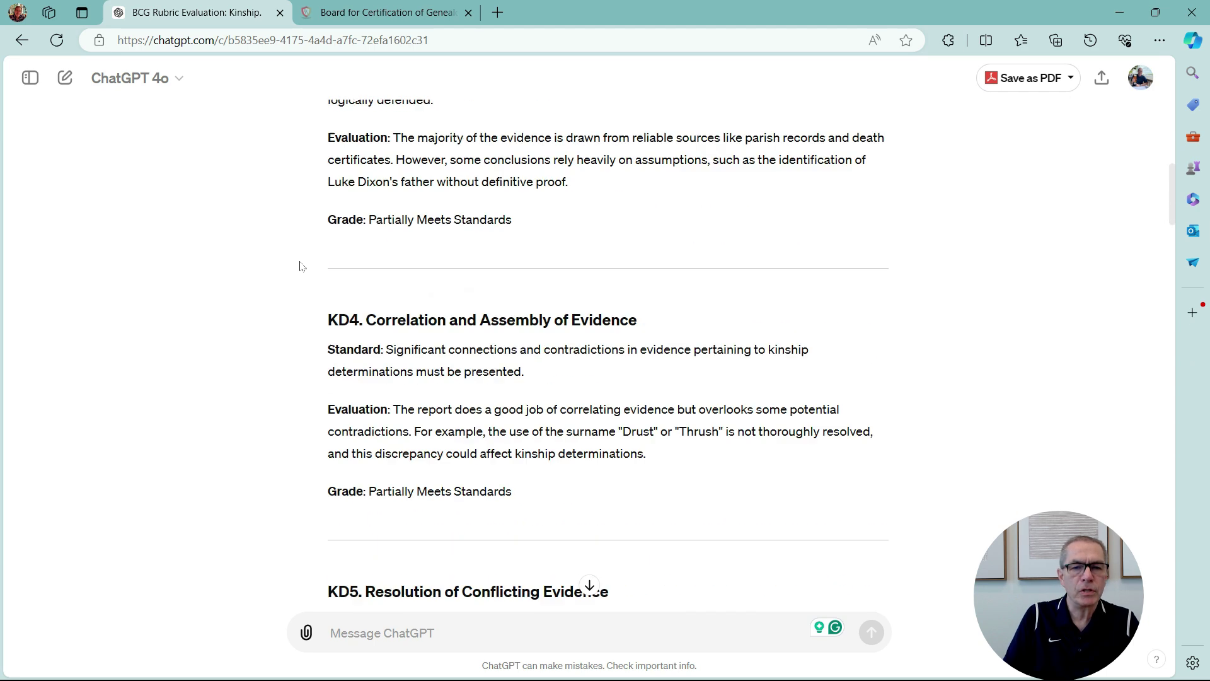
scroll(295, 271, "down", 2)
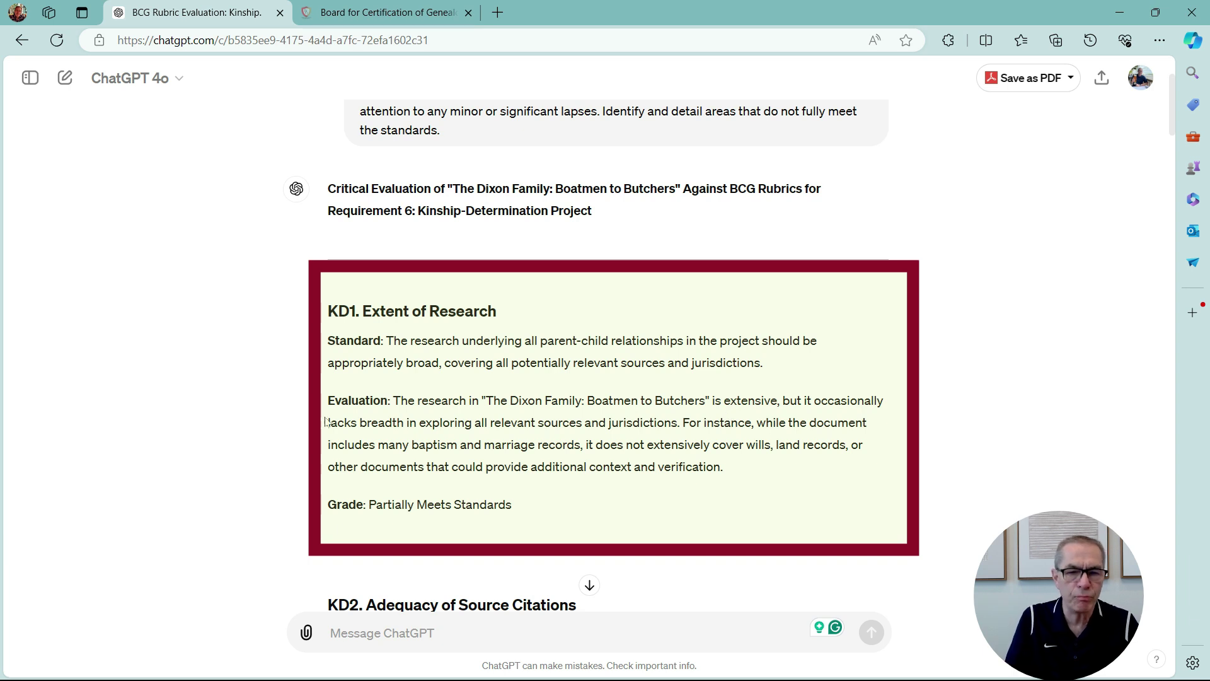
left_click_drag(327, 401, 780, 472)
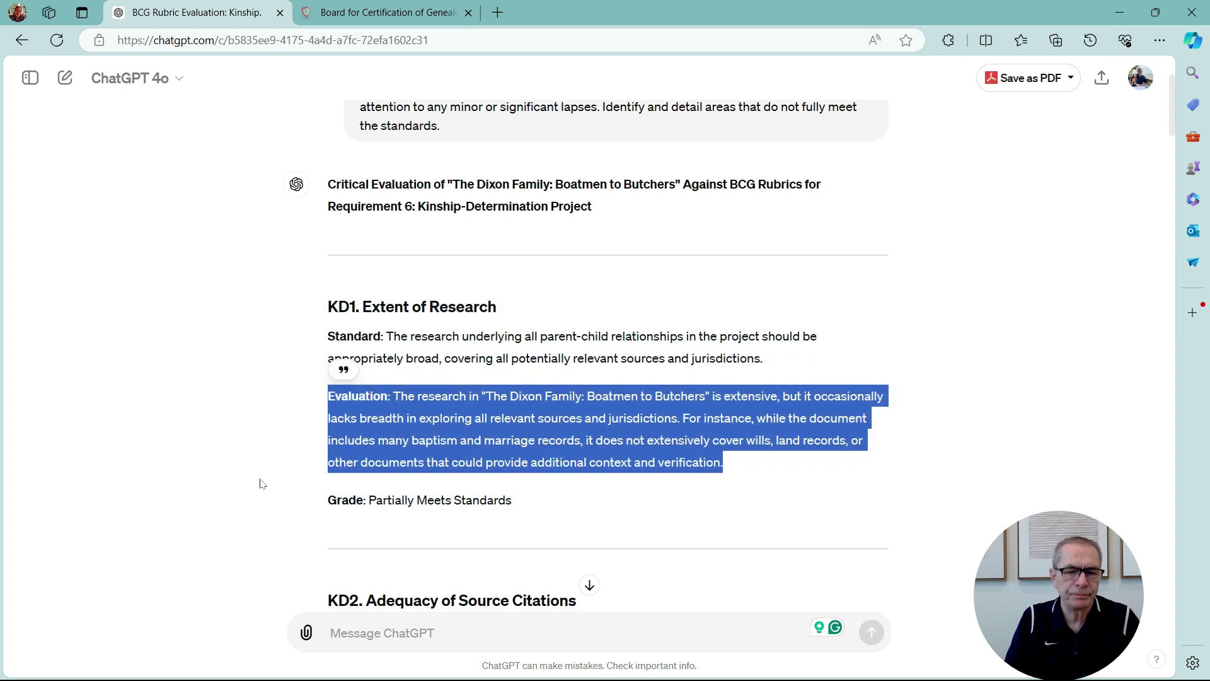
scroll(265, 473, "down", 5)
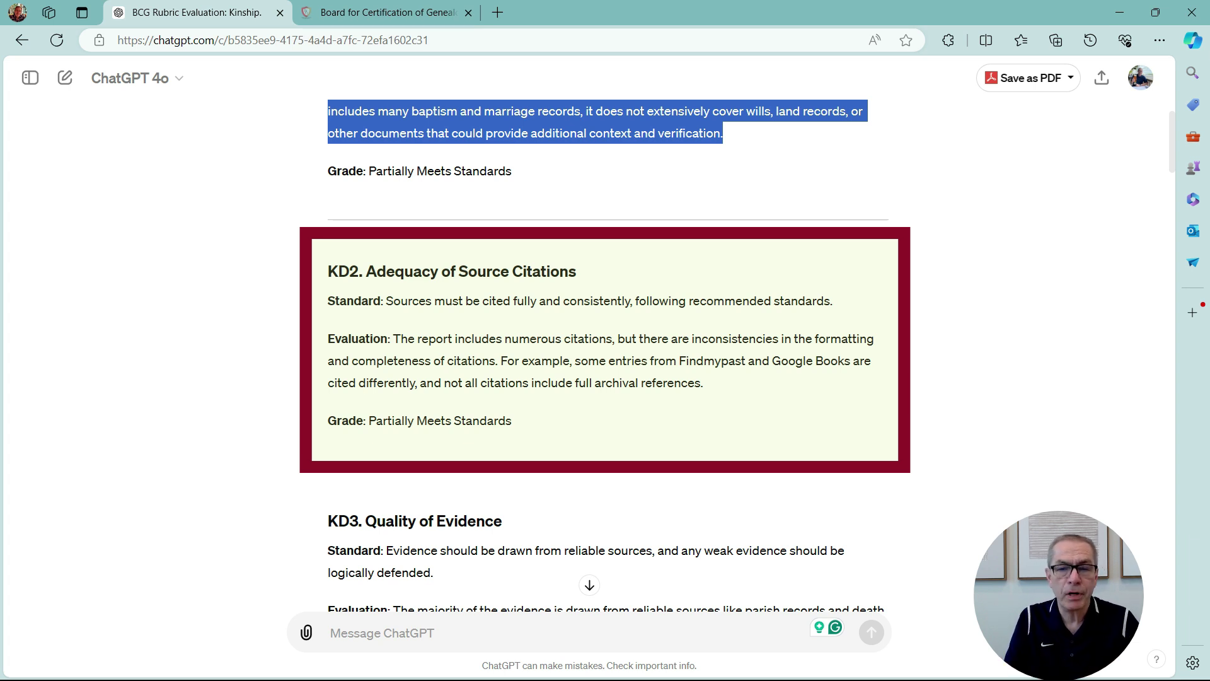
left_click_drag(393, 339, 703, 383)
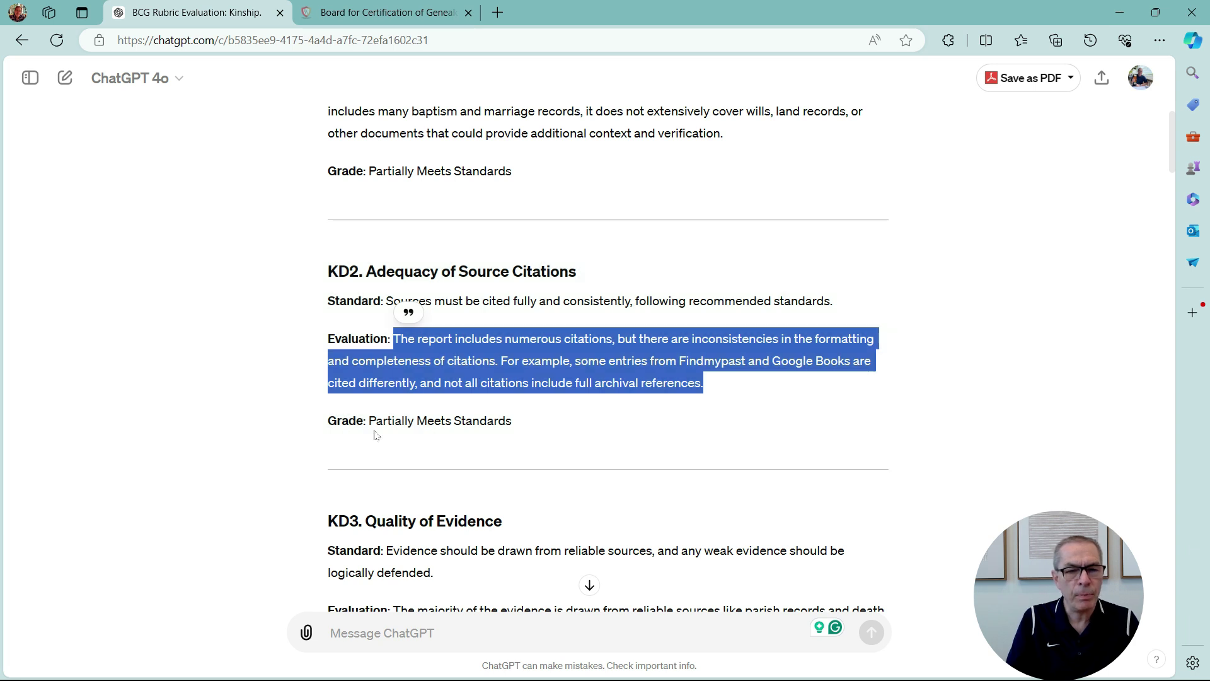
Scroll through KD3–KD10, ending at KD10 not applicable and the Partially Meets Standards overall grade
scroll(248, 367, "down", 4)
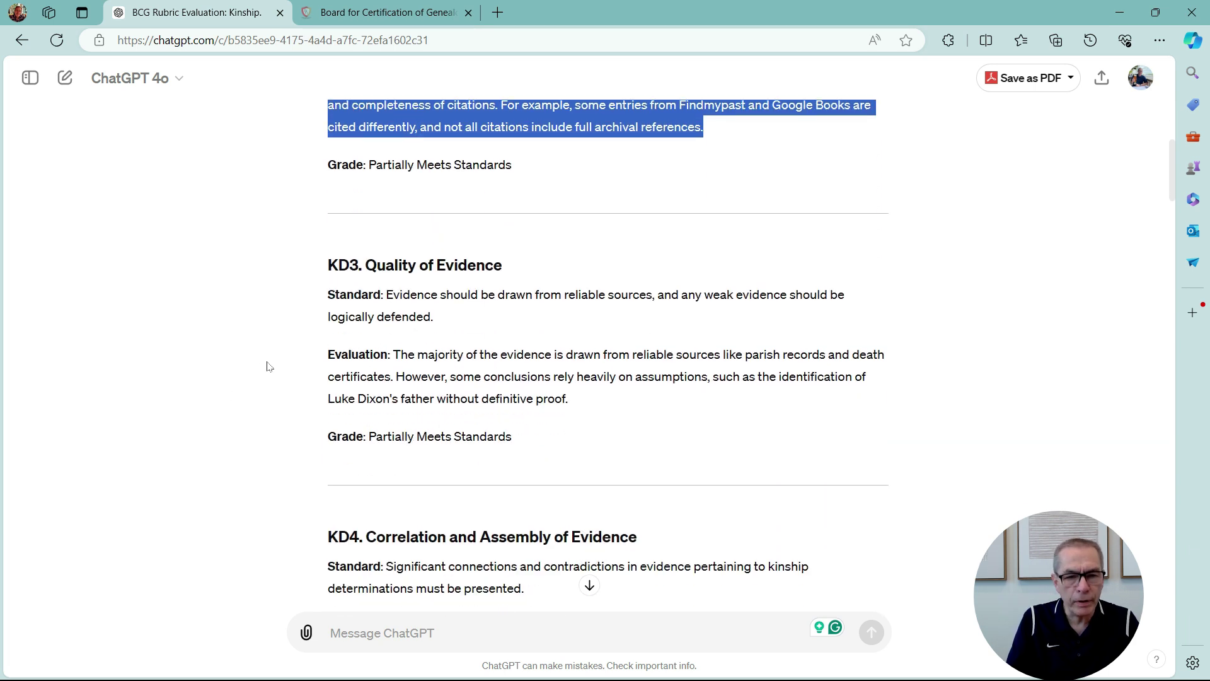
scroll(271, 366, "down", 8)
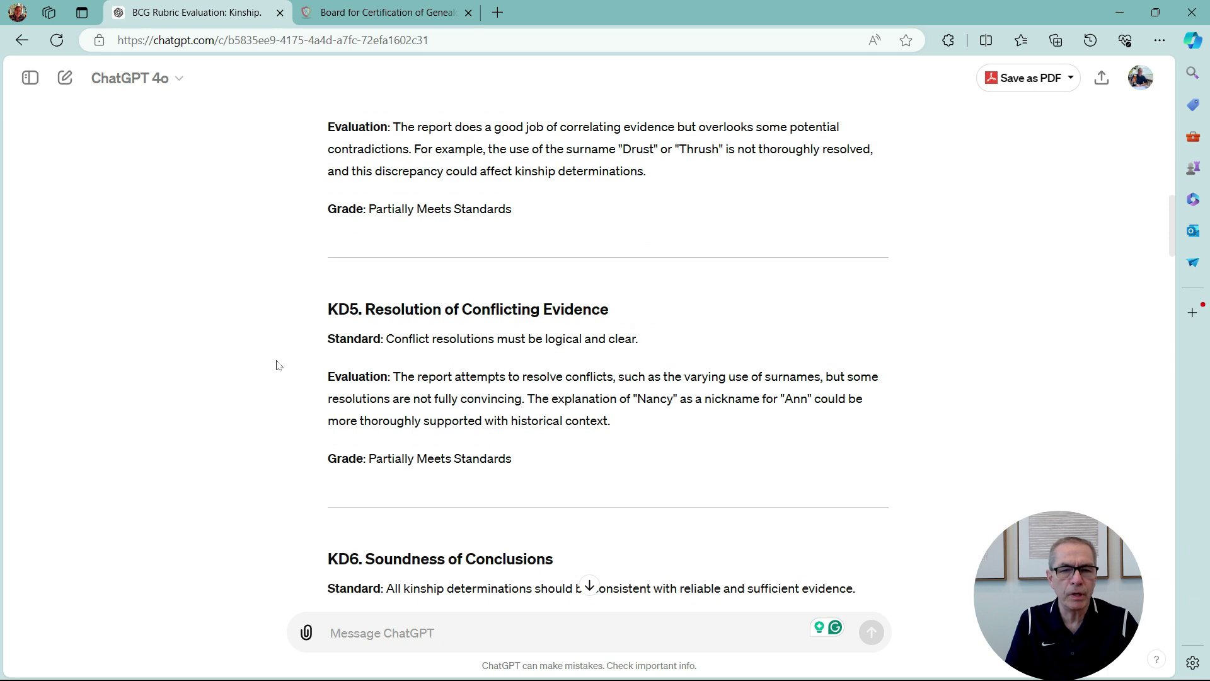
scroll(277, 366, "down", 9)
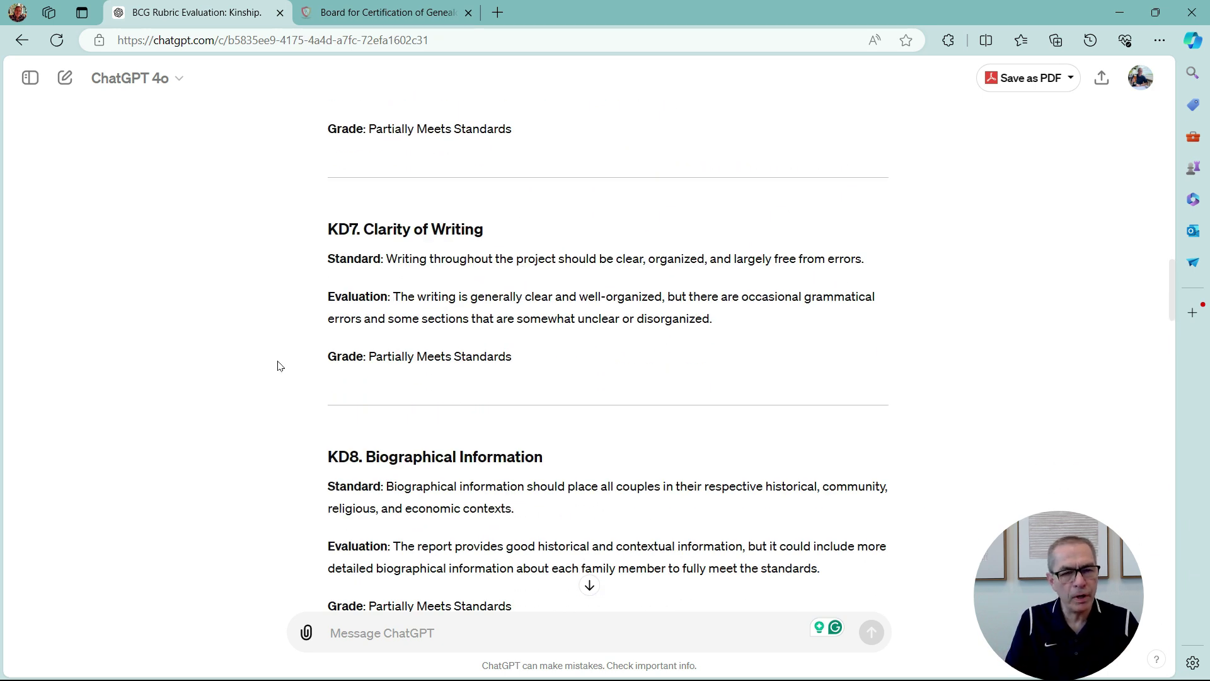
scroll(280, 366, "down", 4)
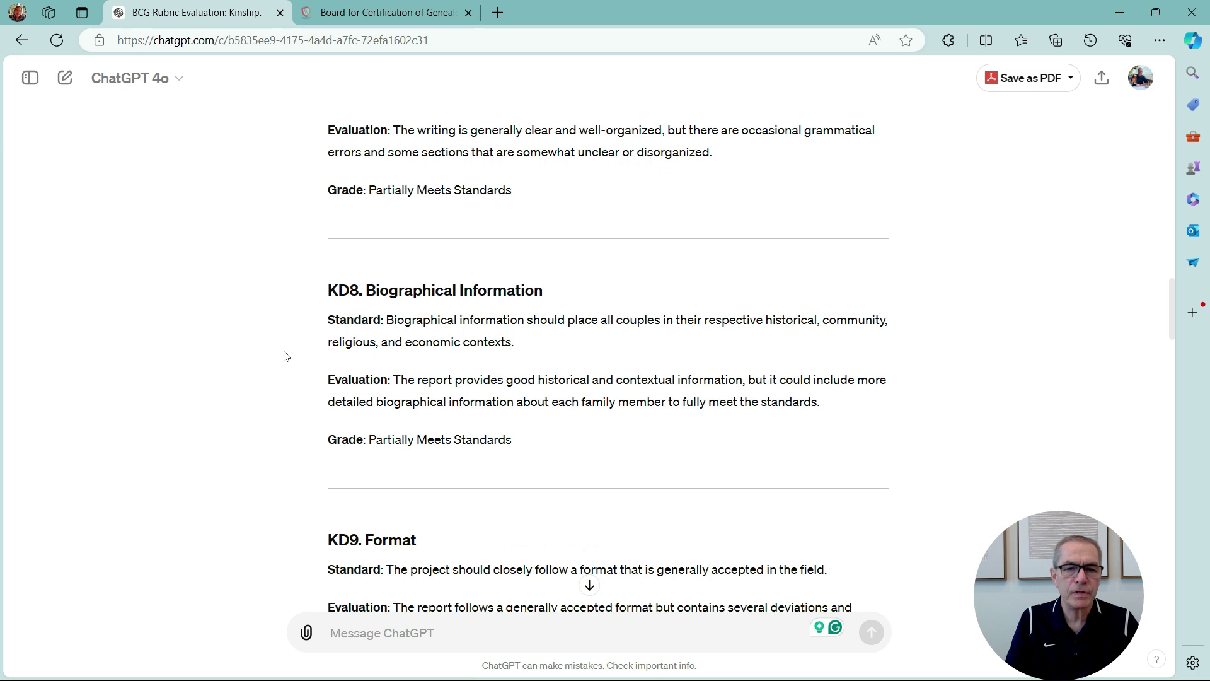
scroll(233, 374, "down", 1)
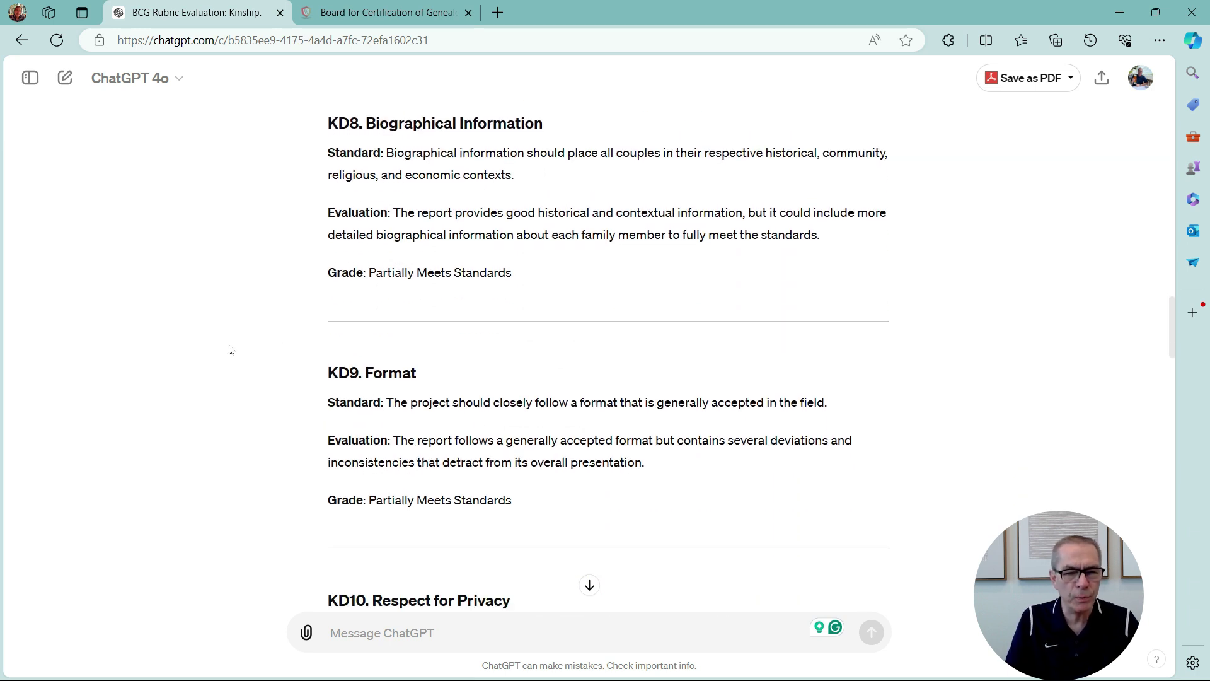
scroll(240, 359, "down", 5)
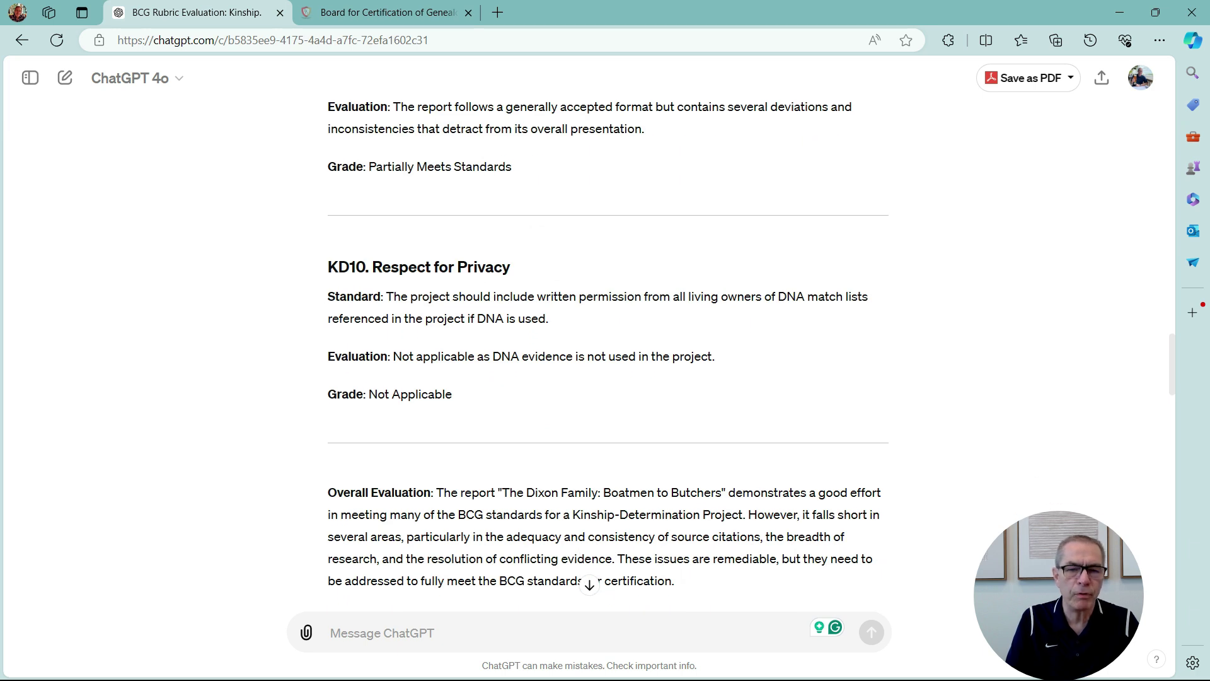
scroll(243, 287, "down", 3)
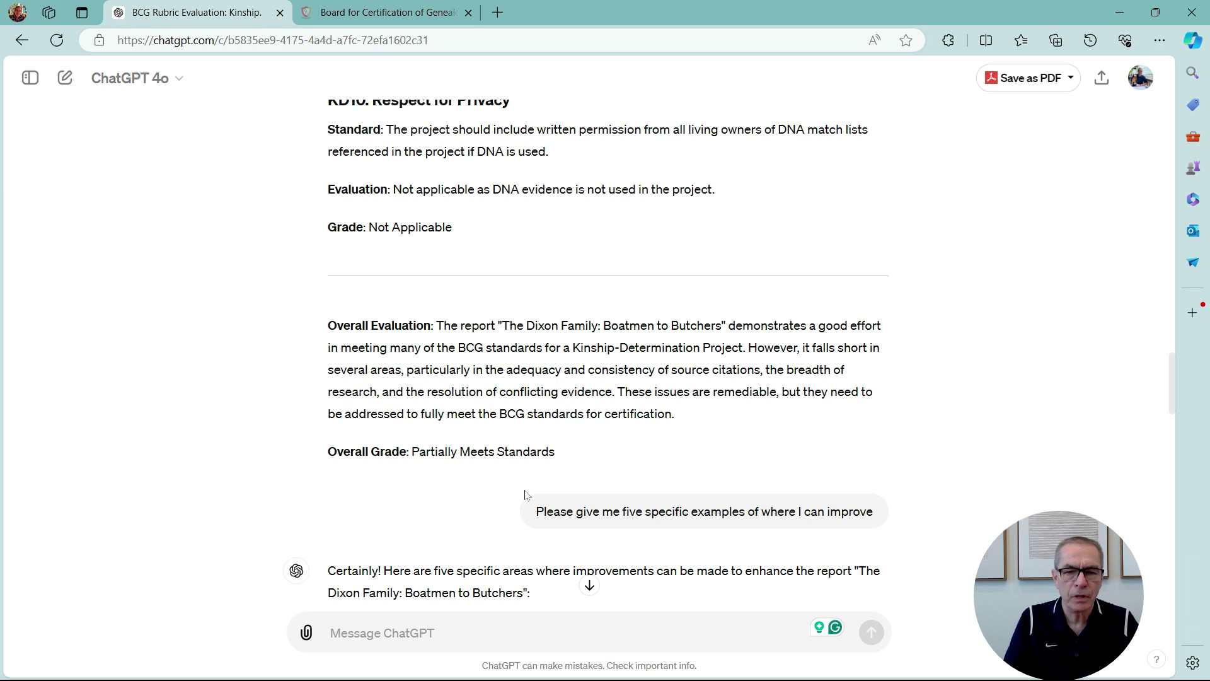
Scroll to the five-area improvement list and read items 1–2 on citation consistency and broader sources
scroll(504, 435, "down", 1)
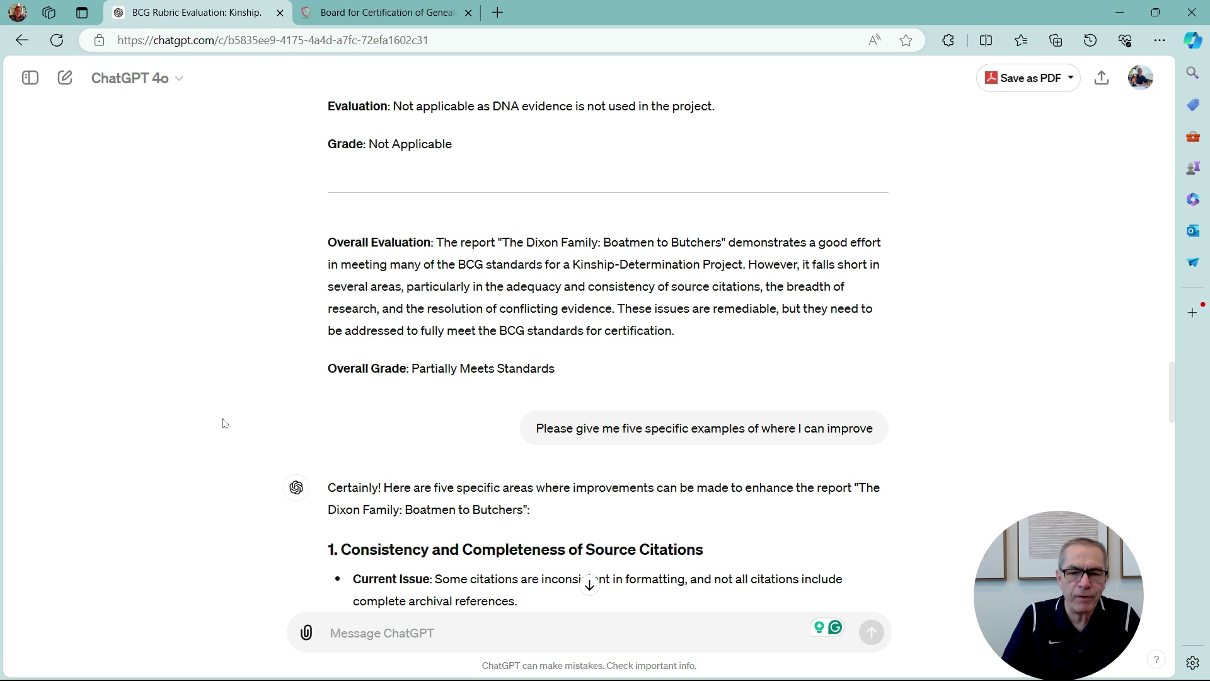
scroll(214, 423, "down", 1)
scroll(210, 423, "down", 3)
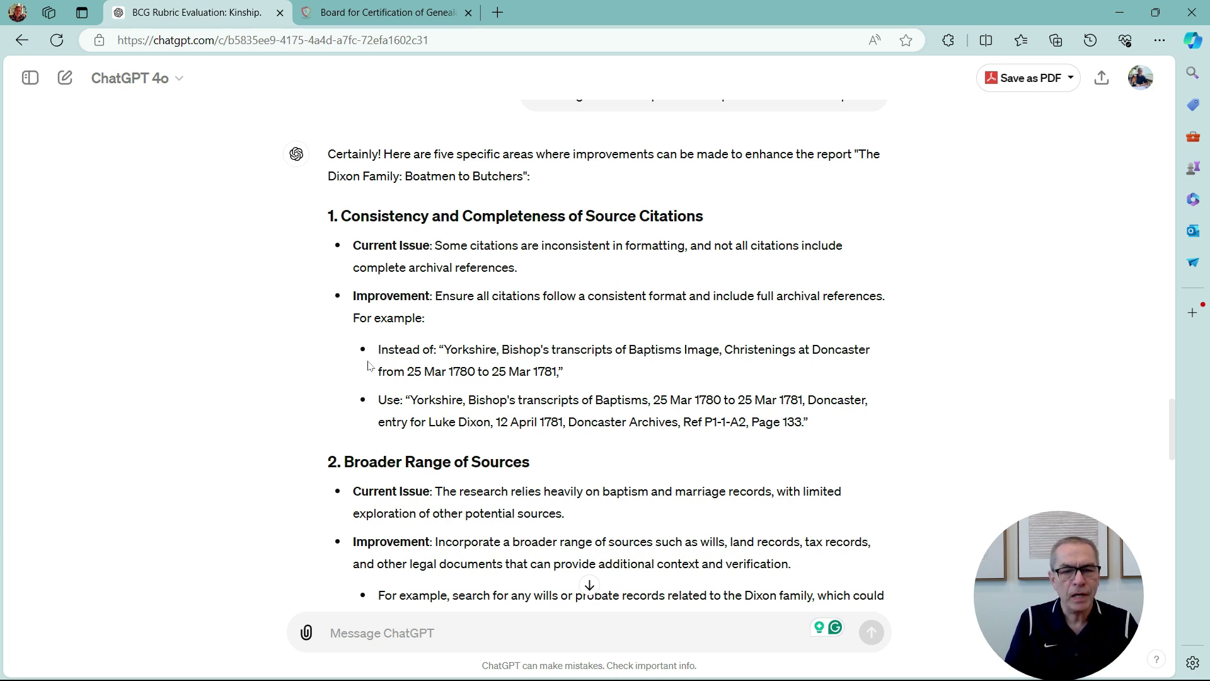
Read improvement areas 3–5 and the before-and-after citation and waterman biography examples
scroll(321, 334, "down", 1)
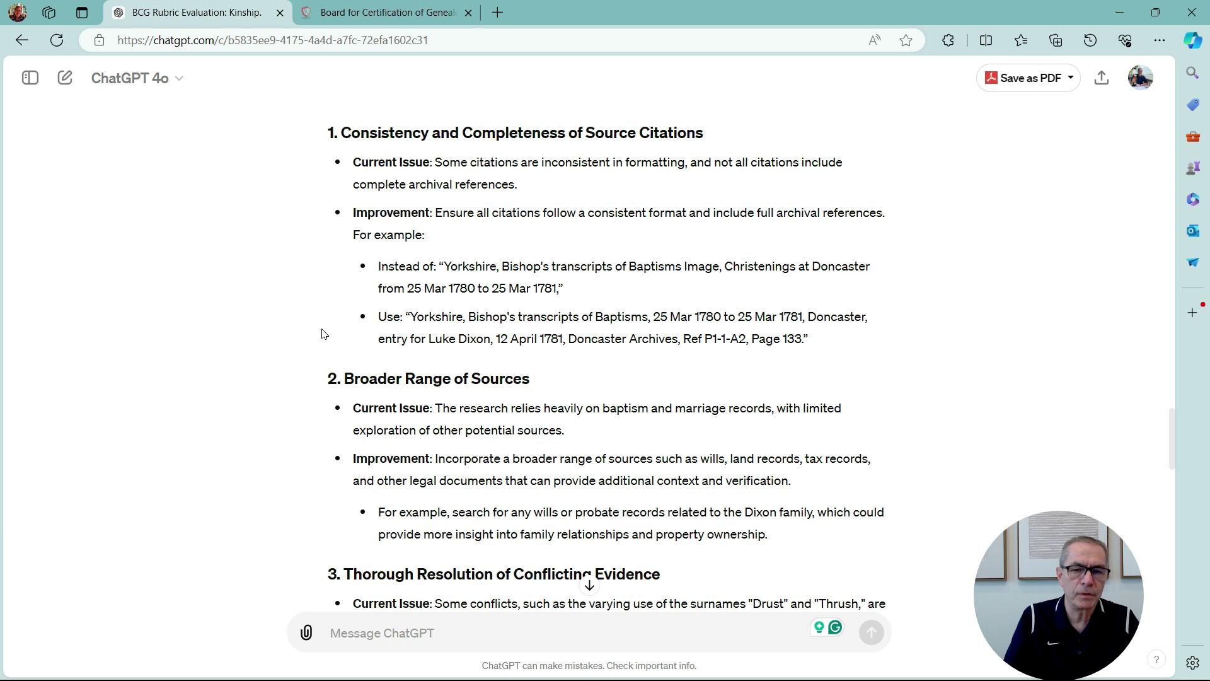
scroll(302, 289, "down", 1)
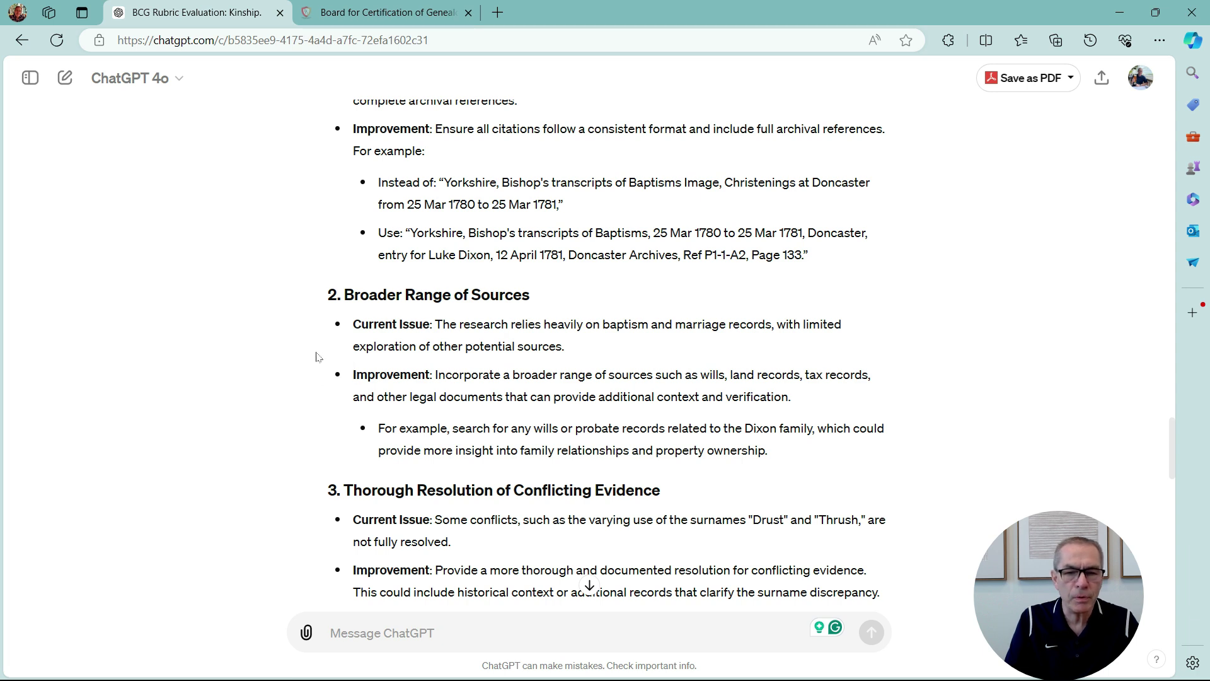
scroll(323, 343, "down", 4)
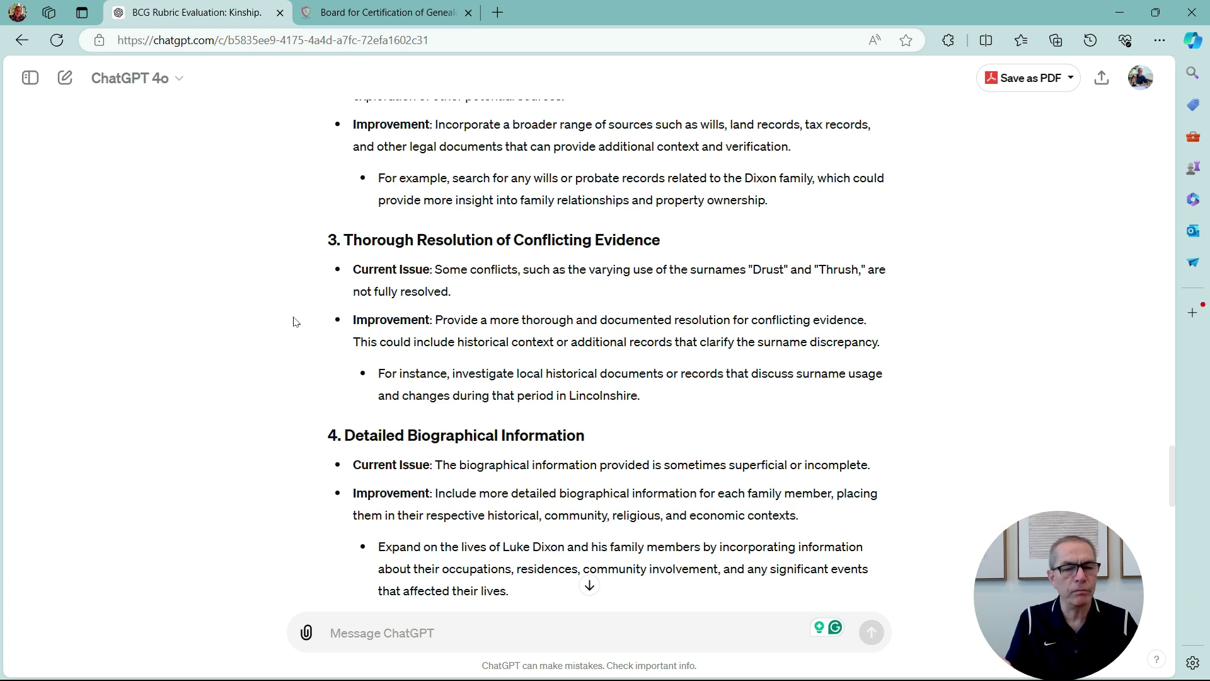
scroll(303, 317, "down", 4)
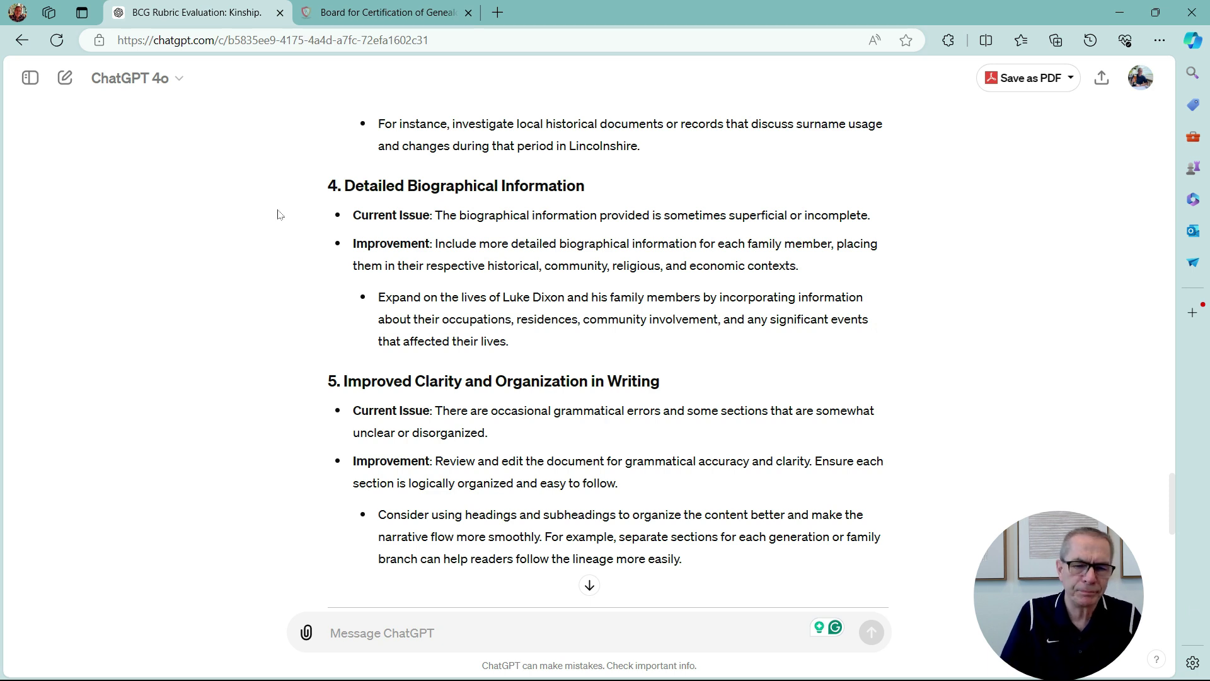
scroll(278, 221, "down", 9)
scroll(278, 225, "down", 2)
scroll(278, 225, "up", 2)
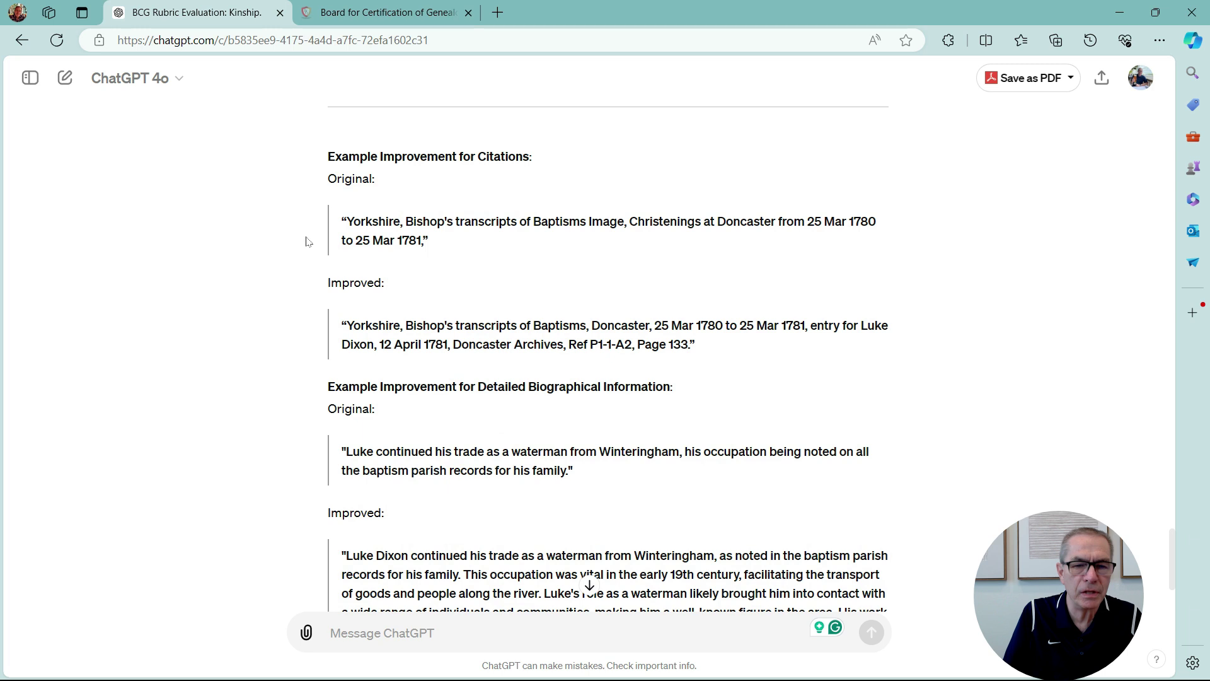
scroll(309, 257, "down", 3)
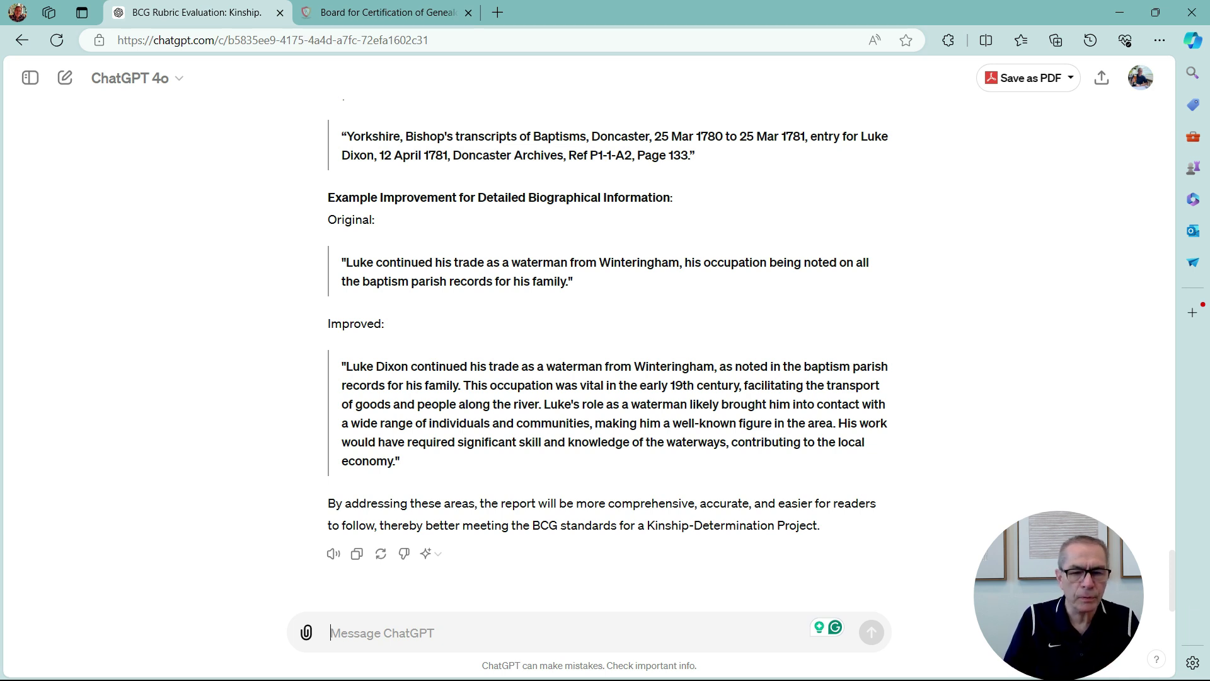
Send the follow-up question 'how citations are incorrect' to ChatGPT
type("how m")
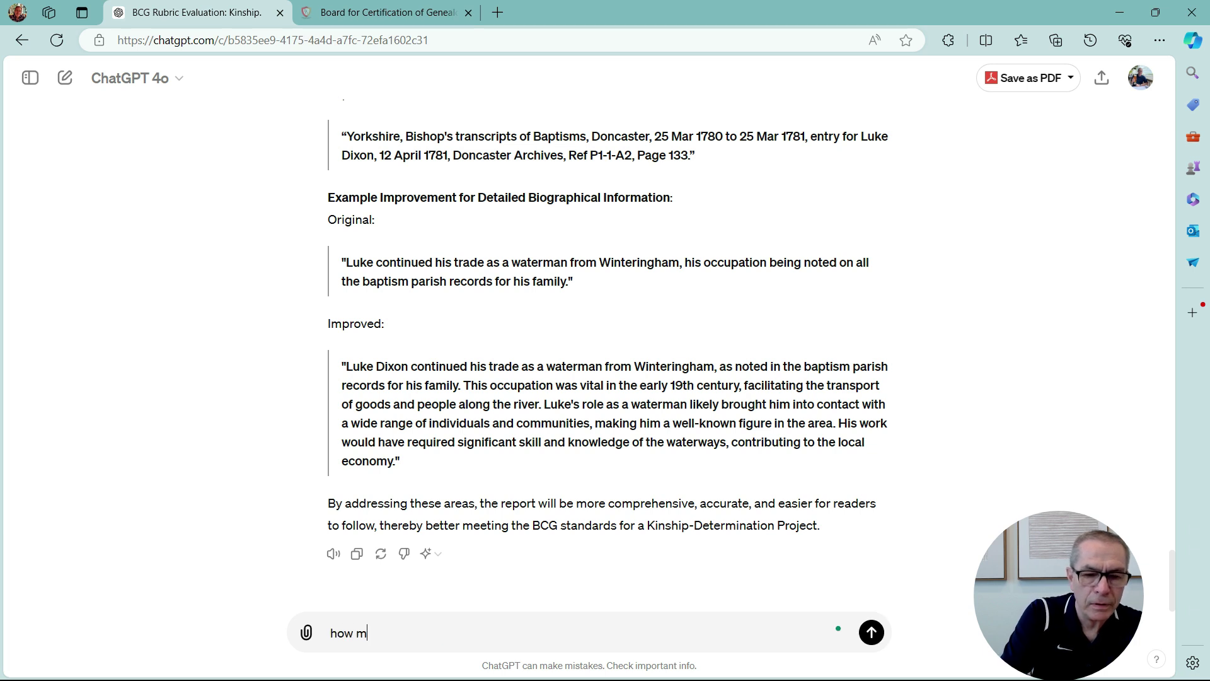
key("BackSpace")
type("c")
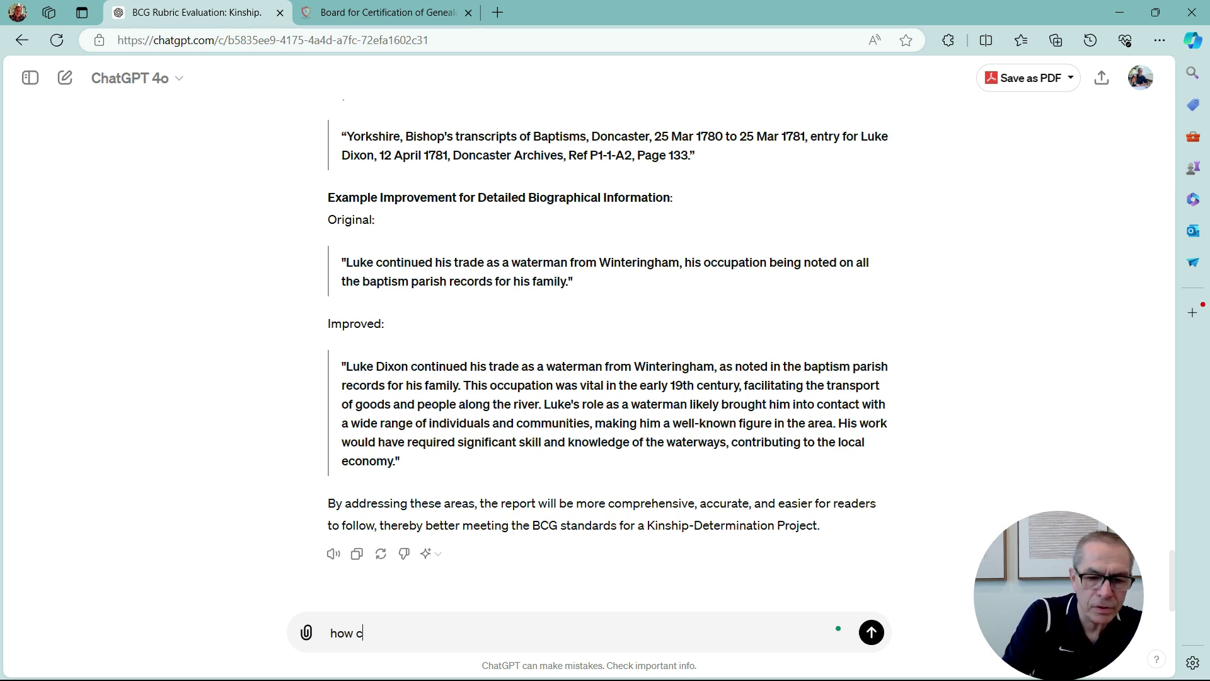
type("itatios")
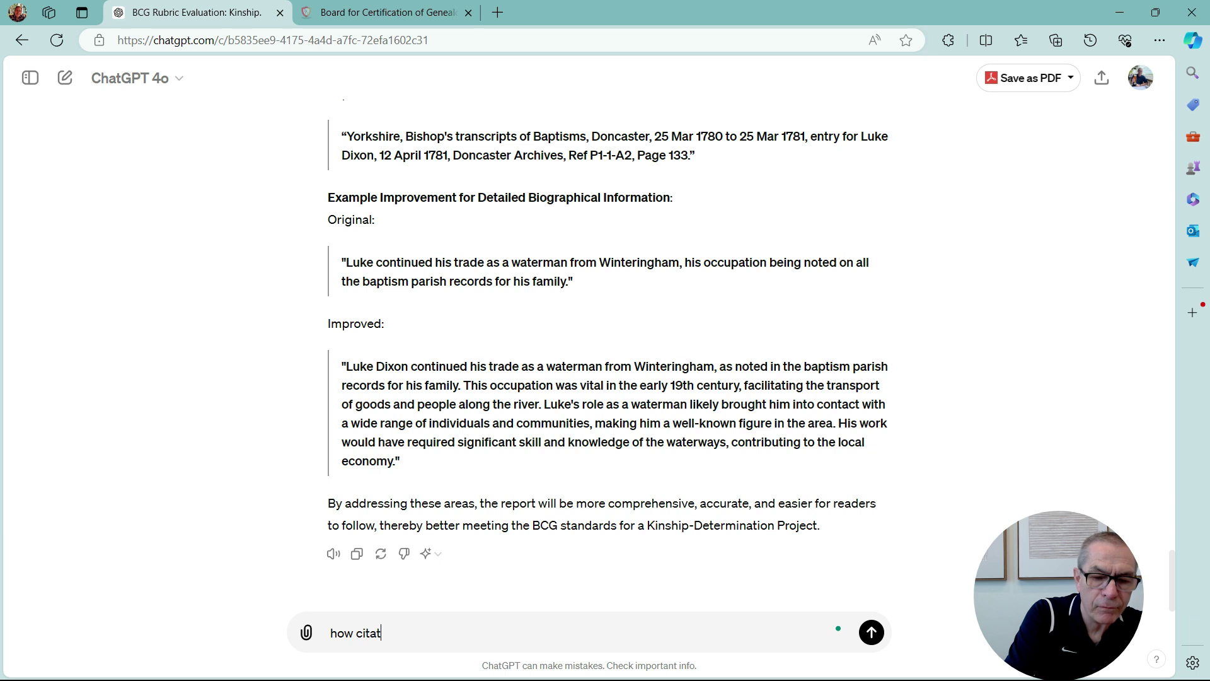
key("BackSpace")
key("BackSpace")
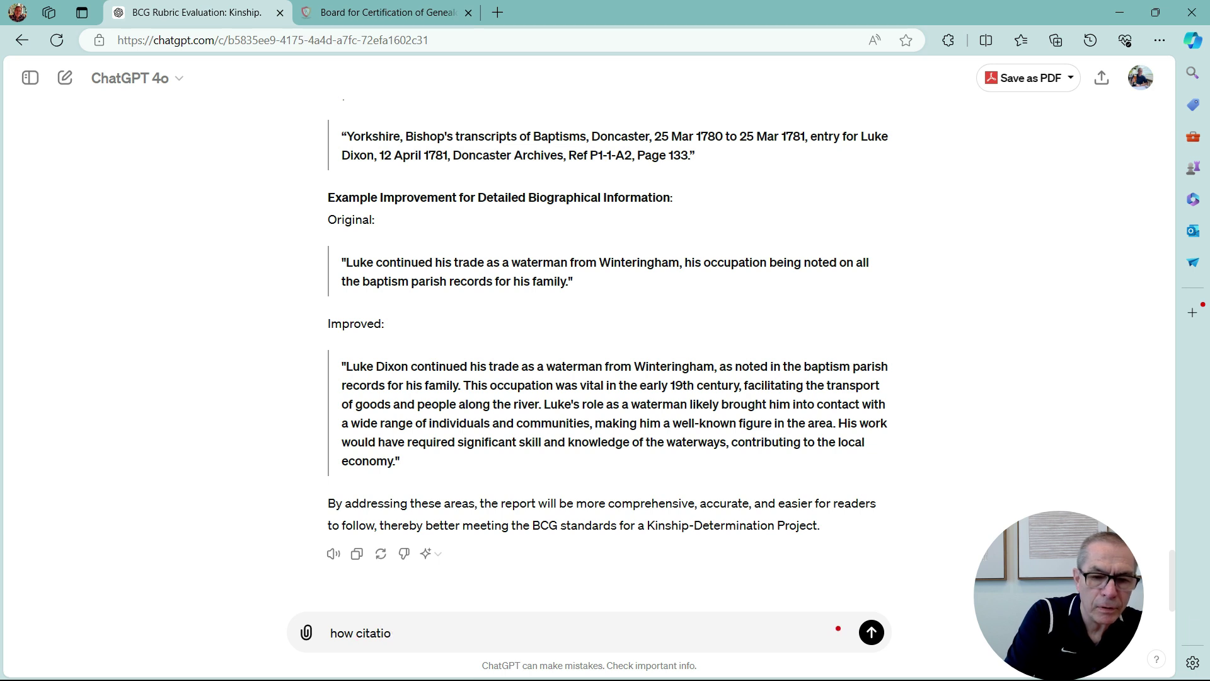
type("ns")
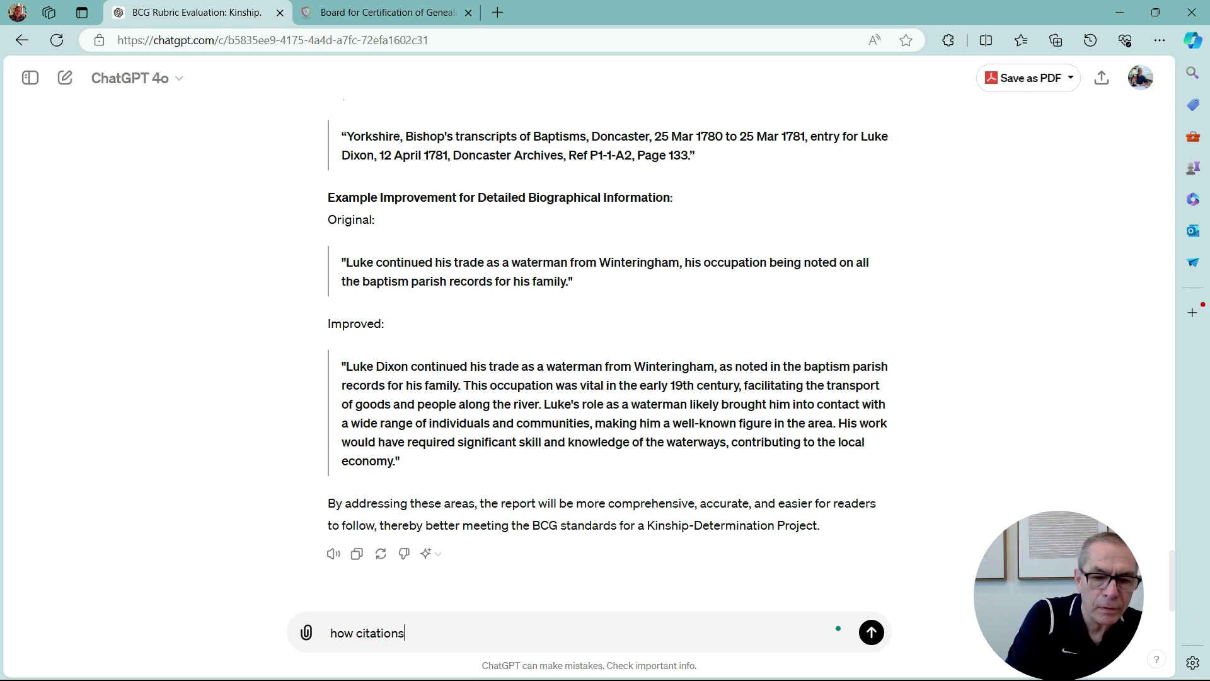
type(" are in")
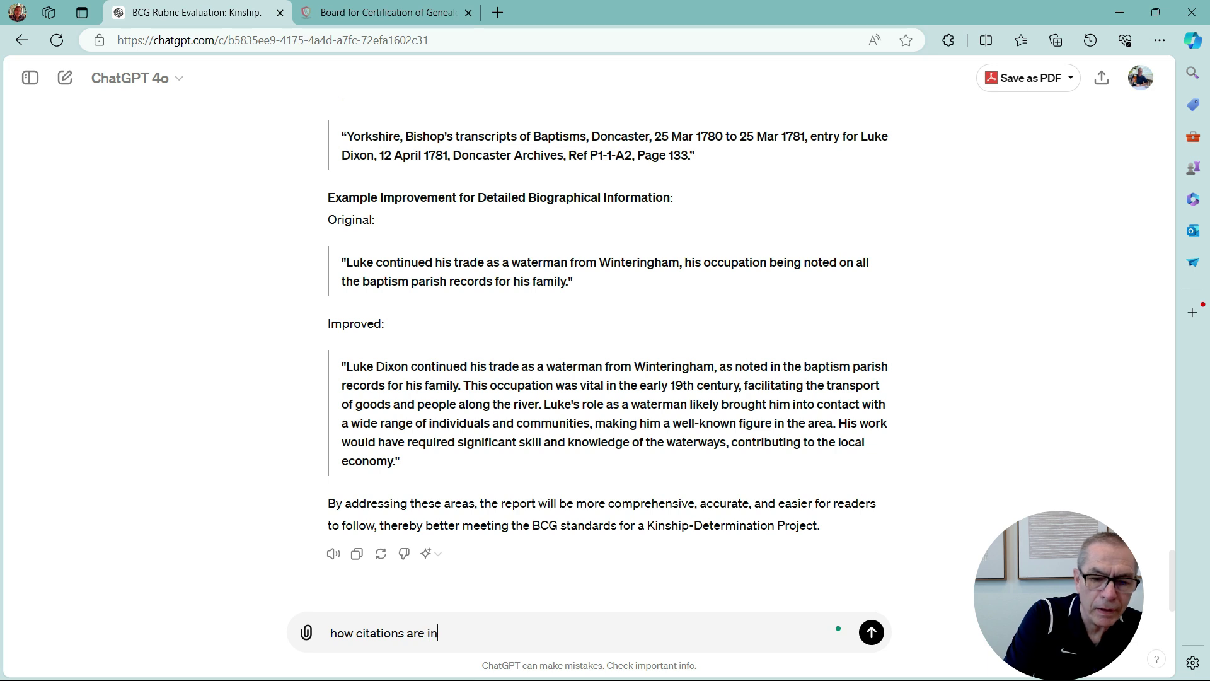
type("correct")
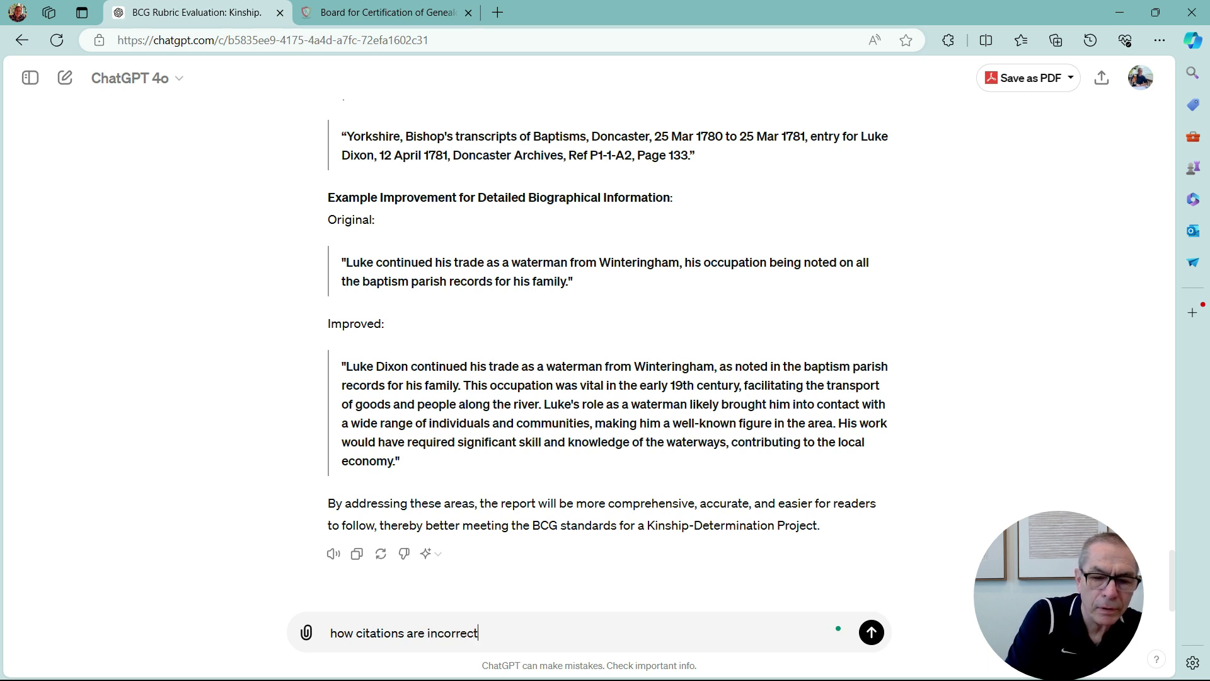
key("Return")
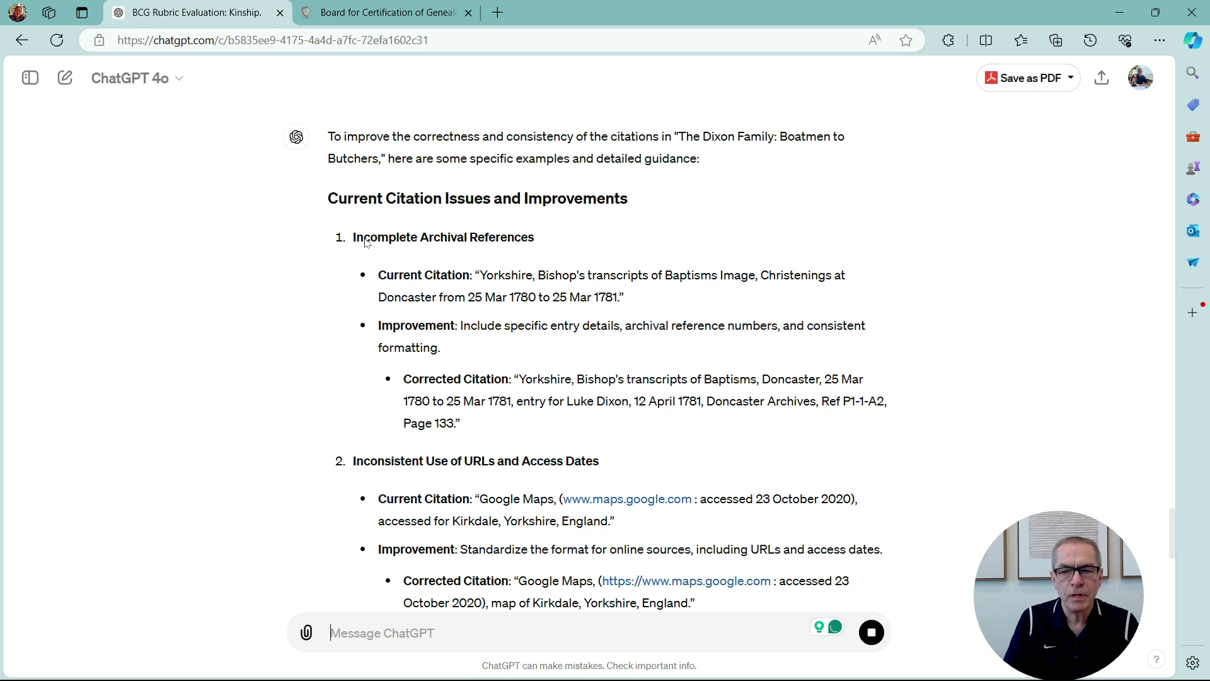
Scroll through the citation guidelines' formats and examples for books, online databases, and journal articles
scroll(312, 252, "down", 10)
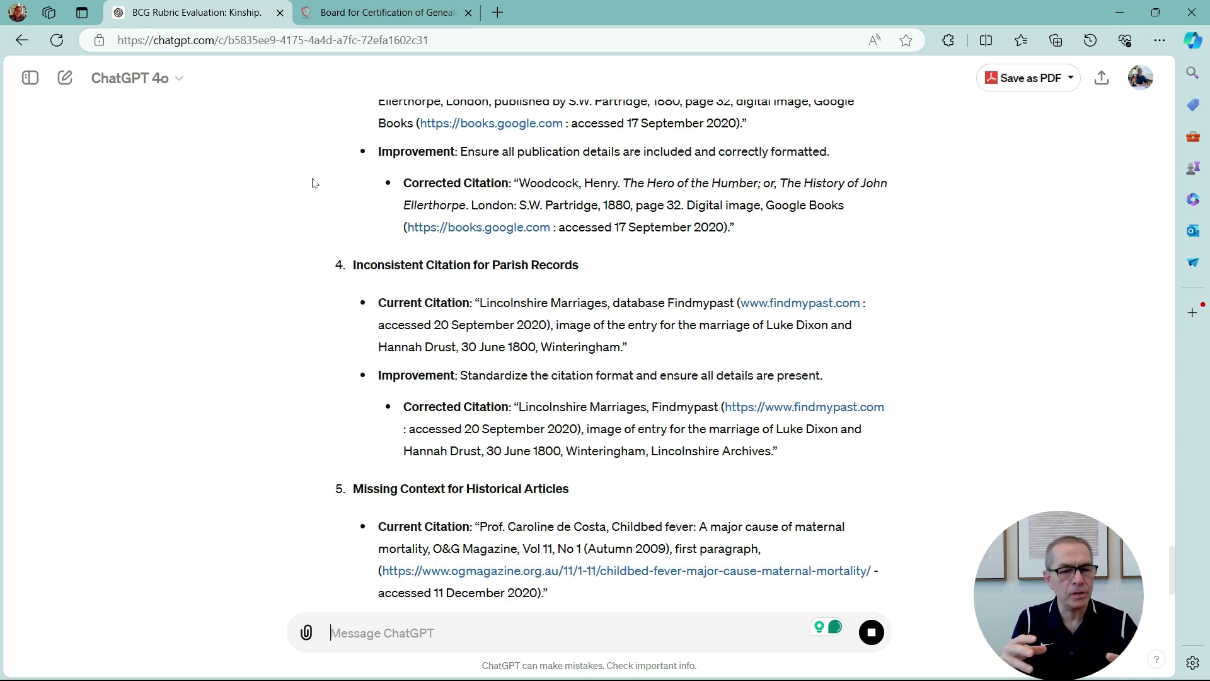
scroll(265, 167, "down", 5)
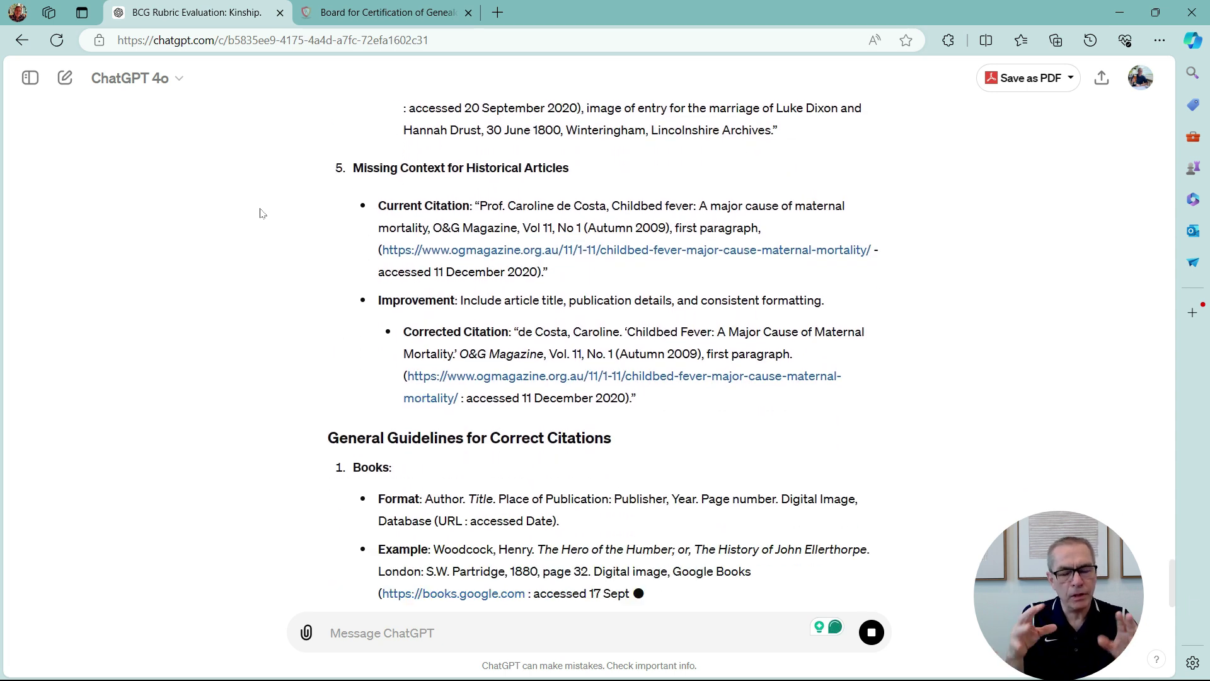
scroll(261, 213, "down", 3)
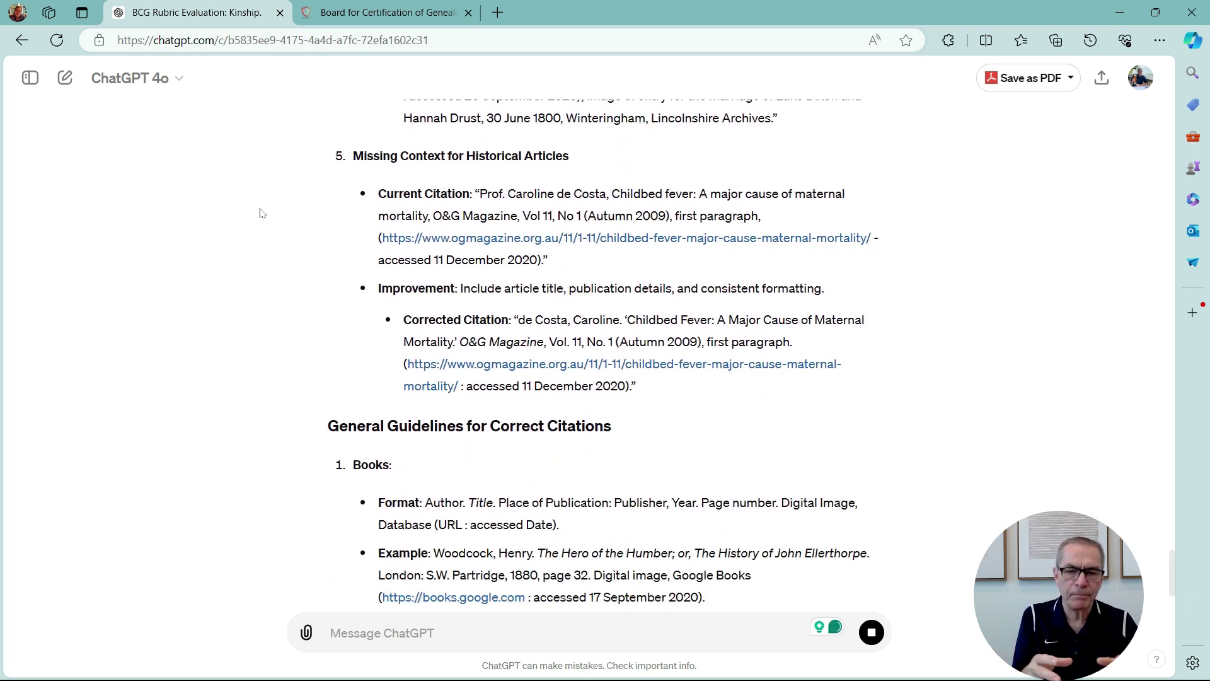
scroll(261, 213, "down", 2)
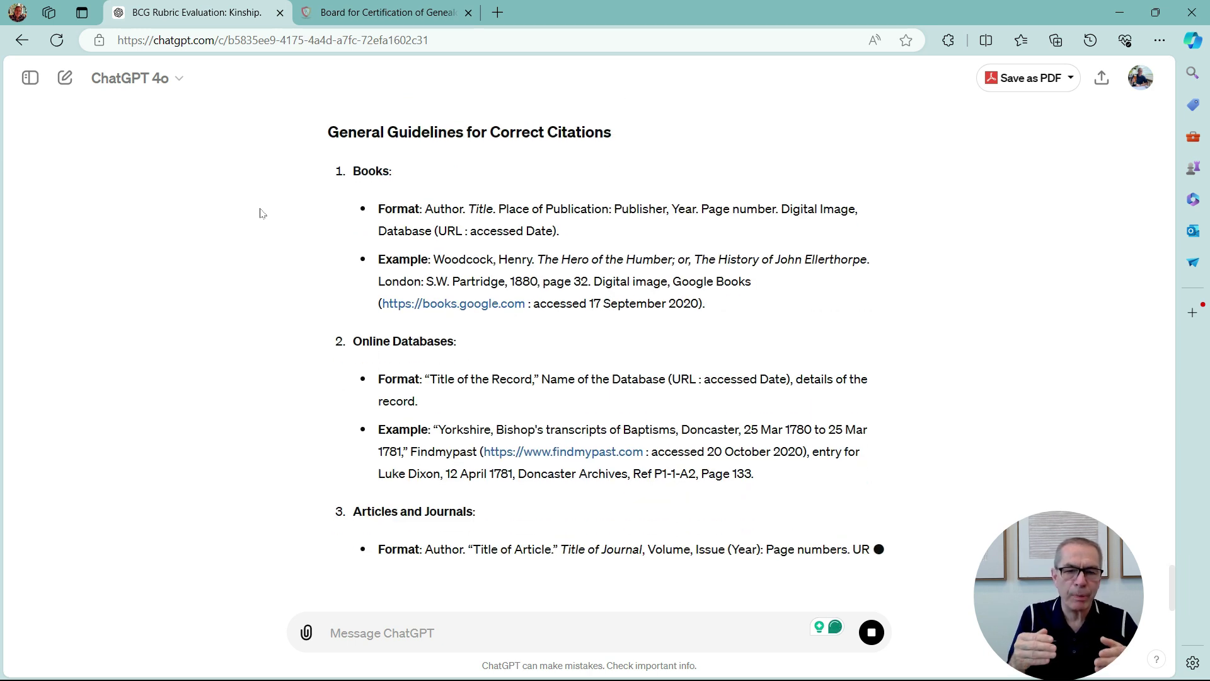
scroll(262, 213, "down", 1)
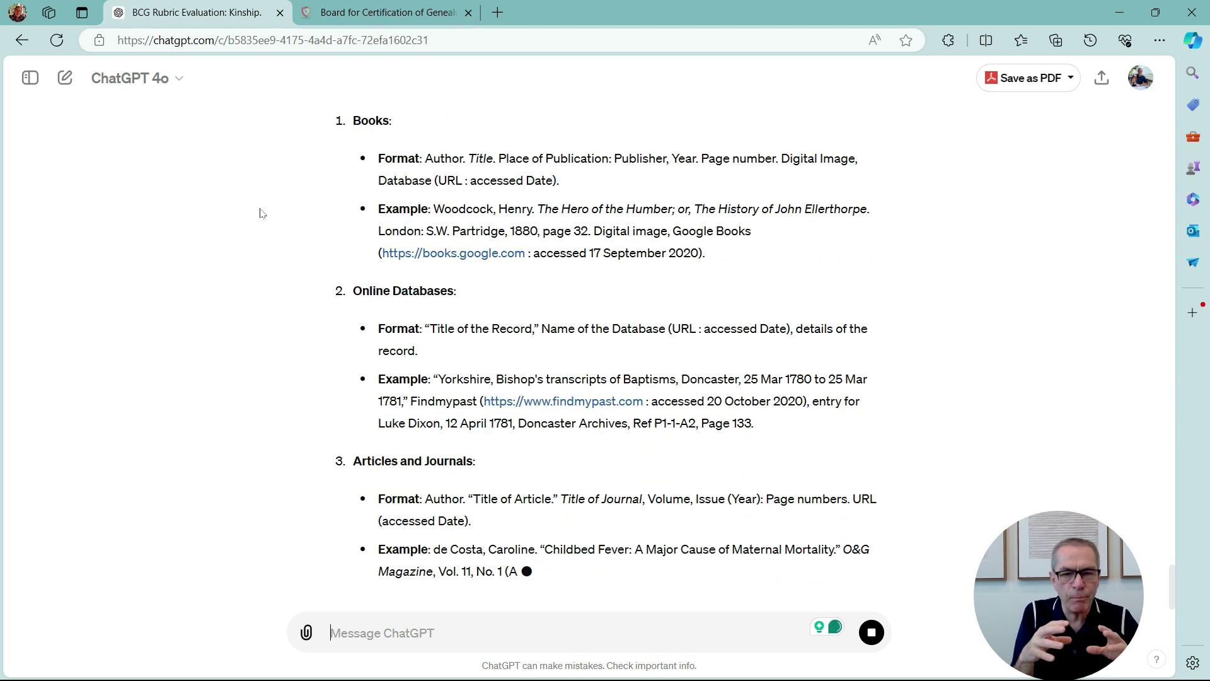